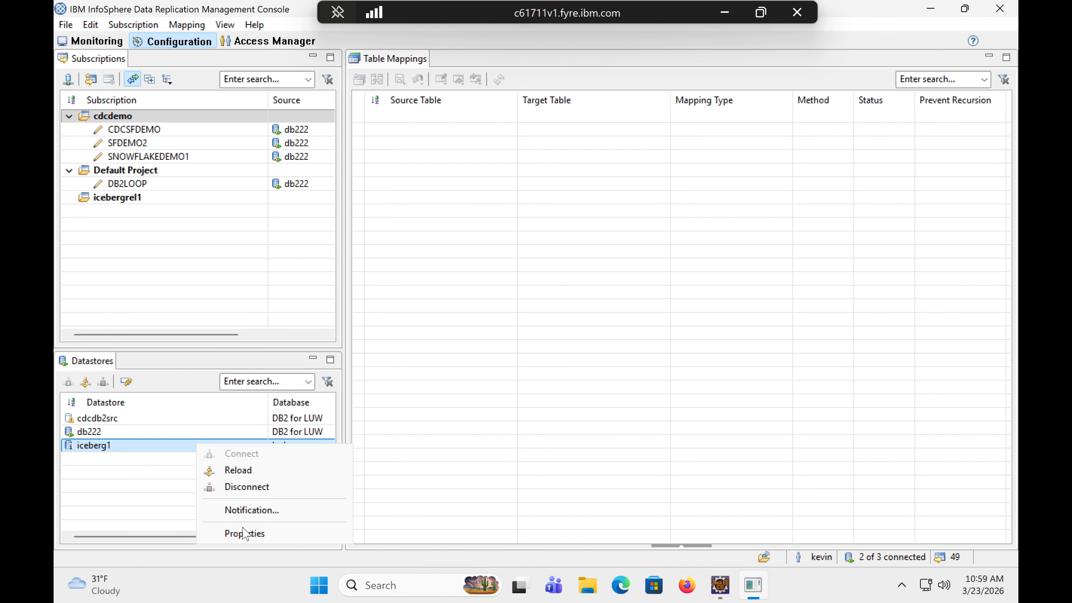
Step: Open the system parameters of the iceberg1 datastore and view the full value of iceberg_fq_catalog_proxy_name
{"action": "left_click", "coordinate": [245, 533]}
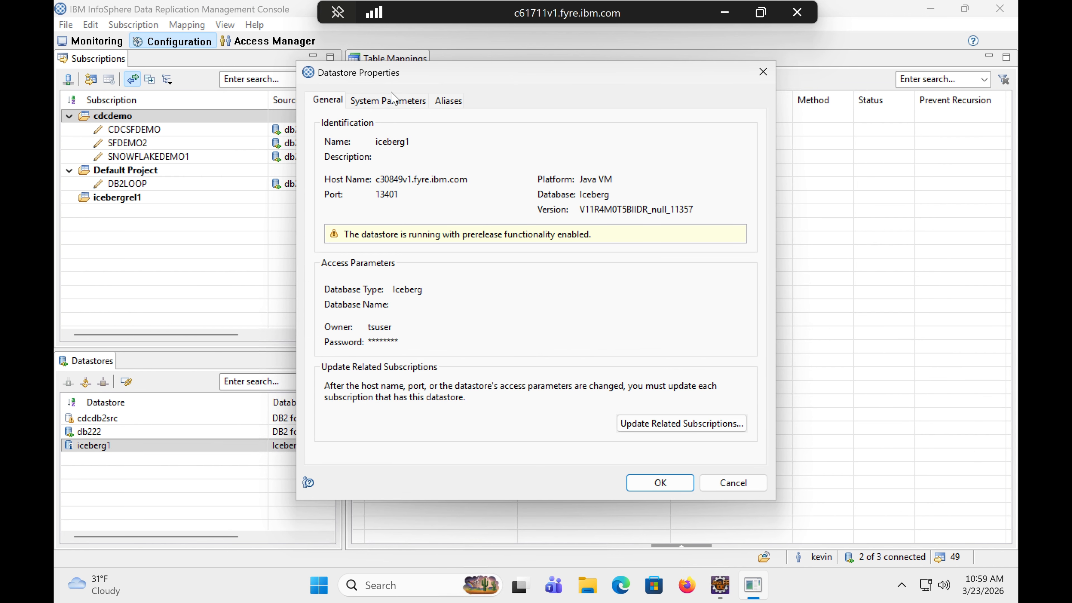
{"action": "left_click", "coordinate": [392, 100]}
{"action": "double_click", "coordinate": [621, 288]}
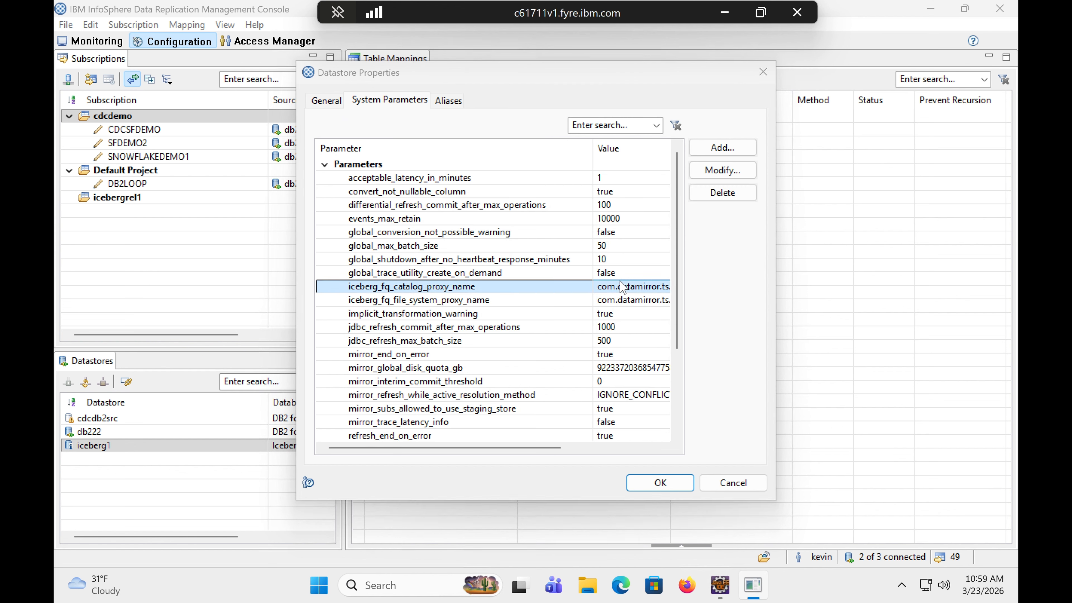
{"action": "left_click", "coordinate": [586, 270]}
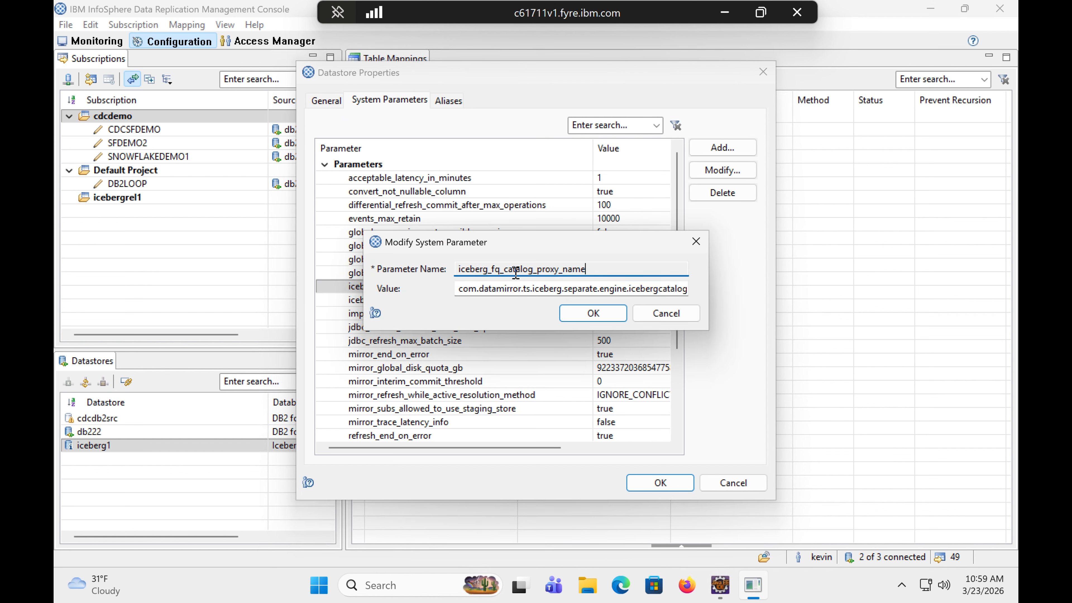
{"action": "left_click_drag", "start_coordinate": [592, 285], "coordinate": [713, 296]}
{"action": "left_click", "coordinate": [632, 291]}
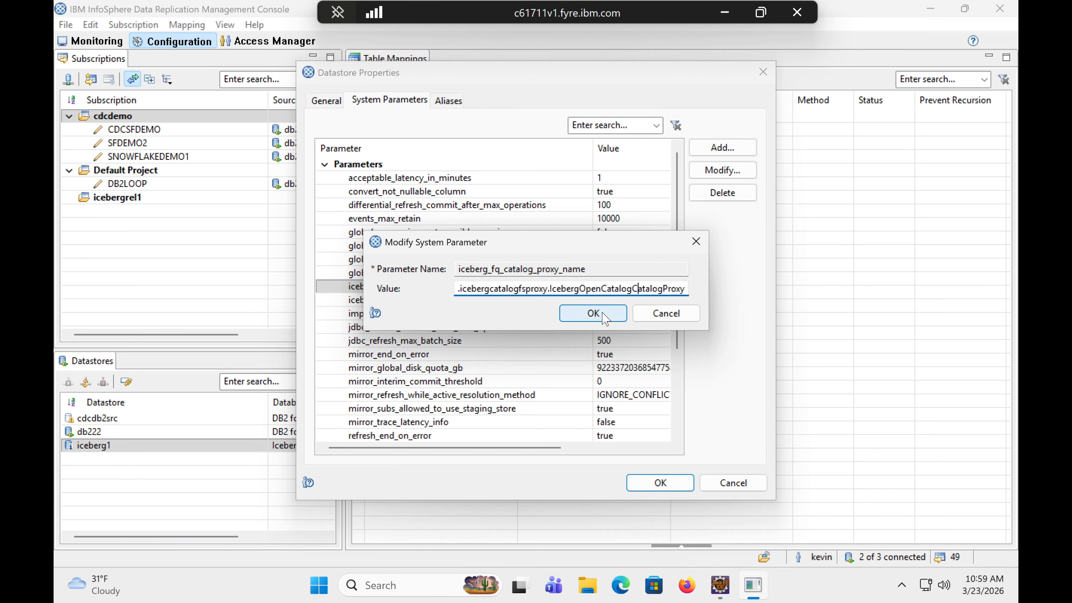
{"action": "left_click", "coordinate": [593, 313]}
Step: View the full value of iceberg_fq_file_system_proxy_name and close the datastore properties
{"action": "double_click", "coordinate": [615, 301]}
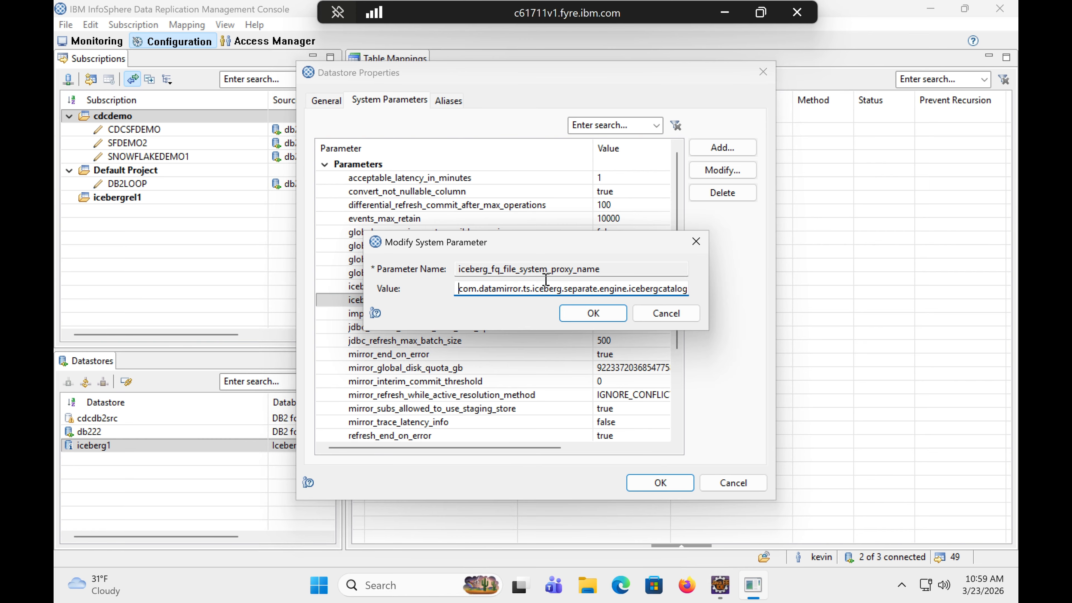
{"action": "left_click_drag", "start_coordinate": [588, 289], "coordinate": [761, 290]}
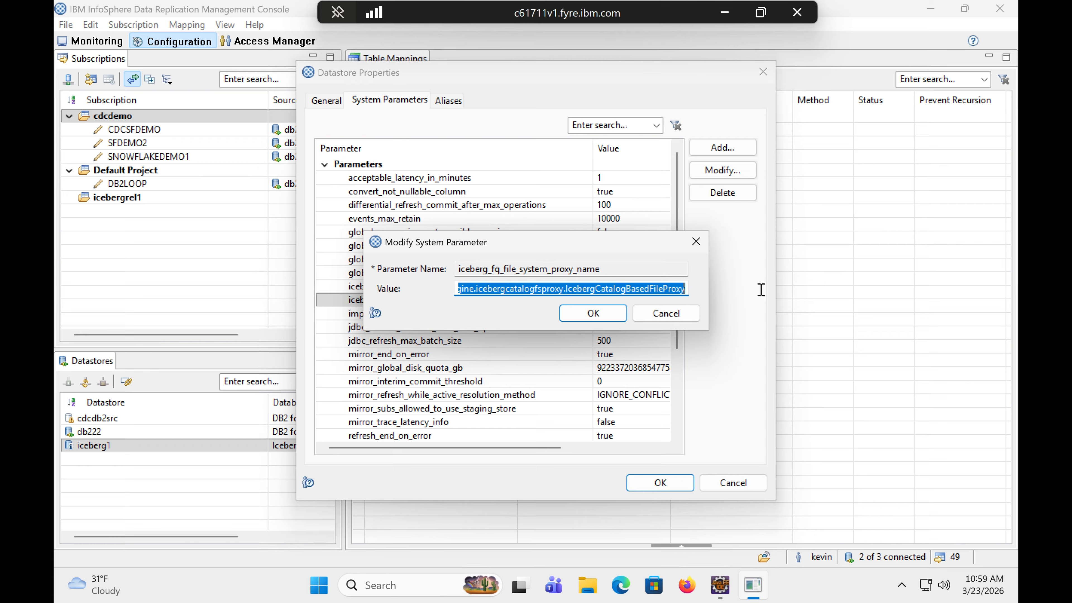
{"action": "left_click", "coordinate": [587, 289]}
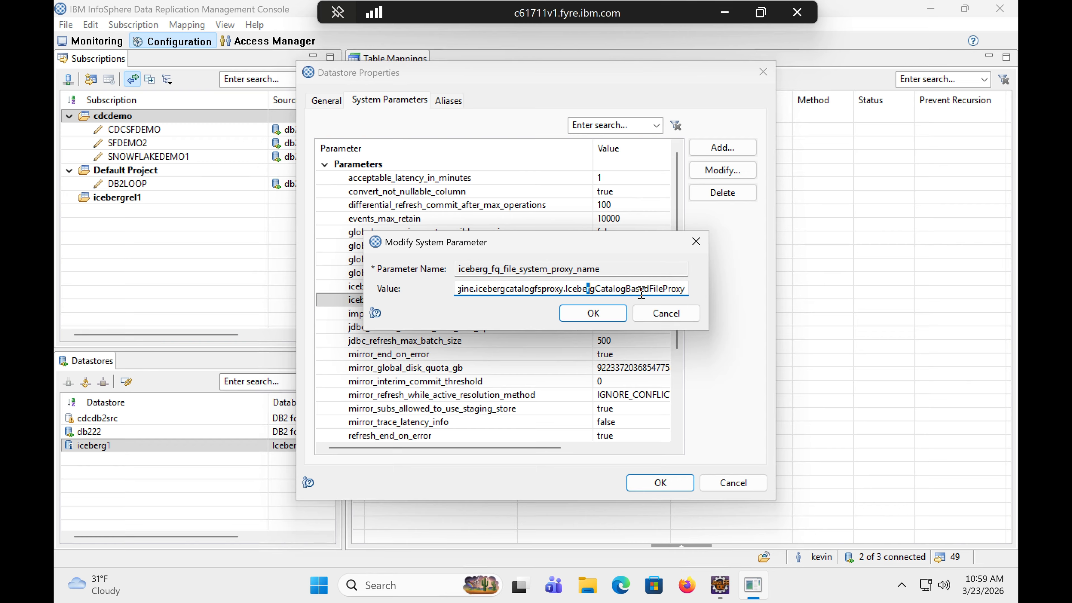
{"action": "left_click", "coordinate": [595, 311]}
{"action": "key", "text": "Return"}
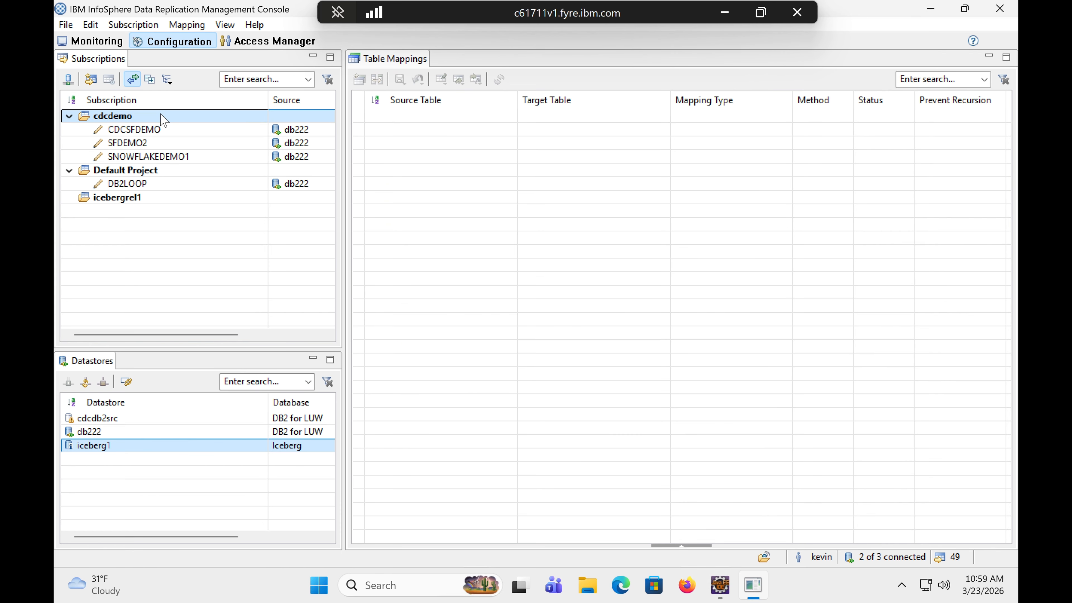
Step: Create a subscription named OPENCATDEM in the cdcdemo project with source db222 and target iceberg1
{"action": "right_click", "coordinate": [163, 117]}
{"action": "left_click", "coordinate": [195, 125]}
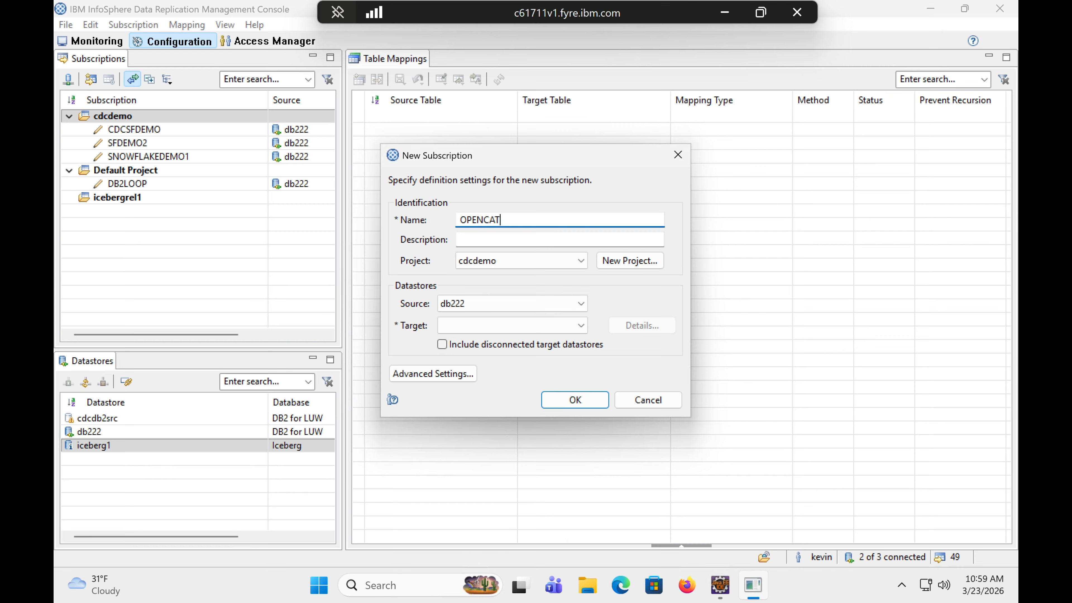
{"action": "type", "text": "OPENCATDEM"}
{"action": "left_click", "coordinate": [581, 325]}
{"action": "left_click", "coordinate": [529, 363]}
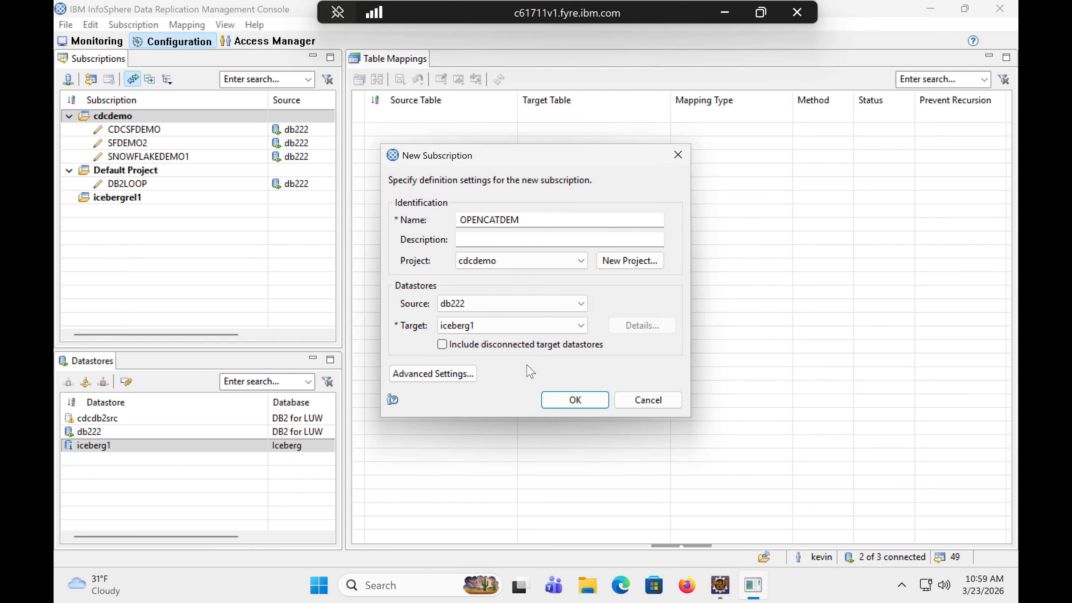
{"action": "left_click", "coordinate": [568, 399]}
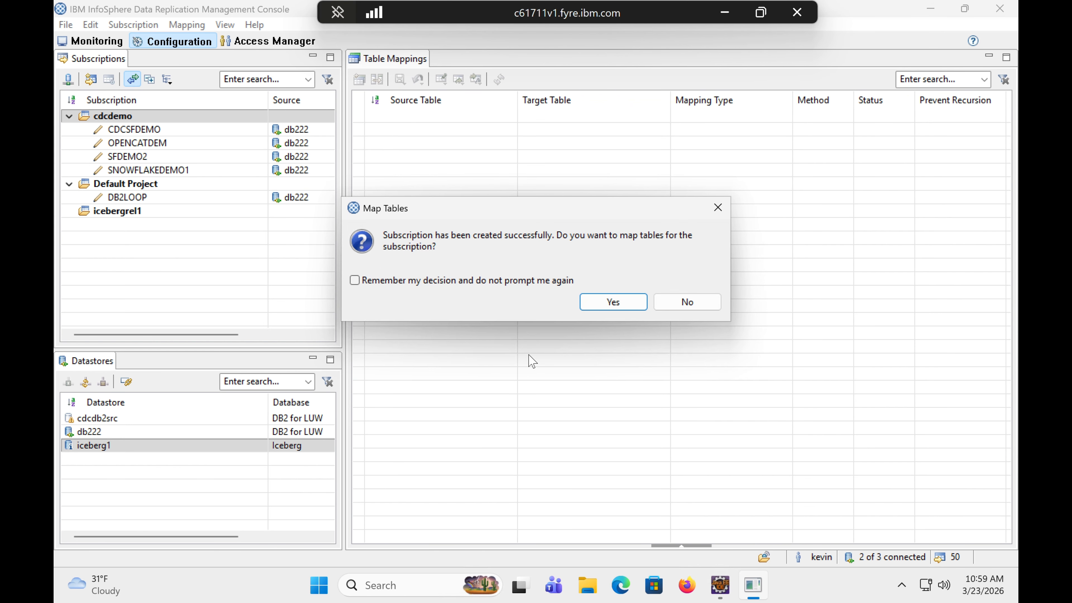
Step: Start one-to-one LiveAudit table mapping for the new subscription with the default audit columns, and mark the EMPLOYEES source table for replication
{"action": "left_click", "coordinate": [616, 304]}
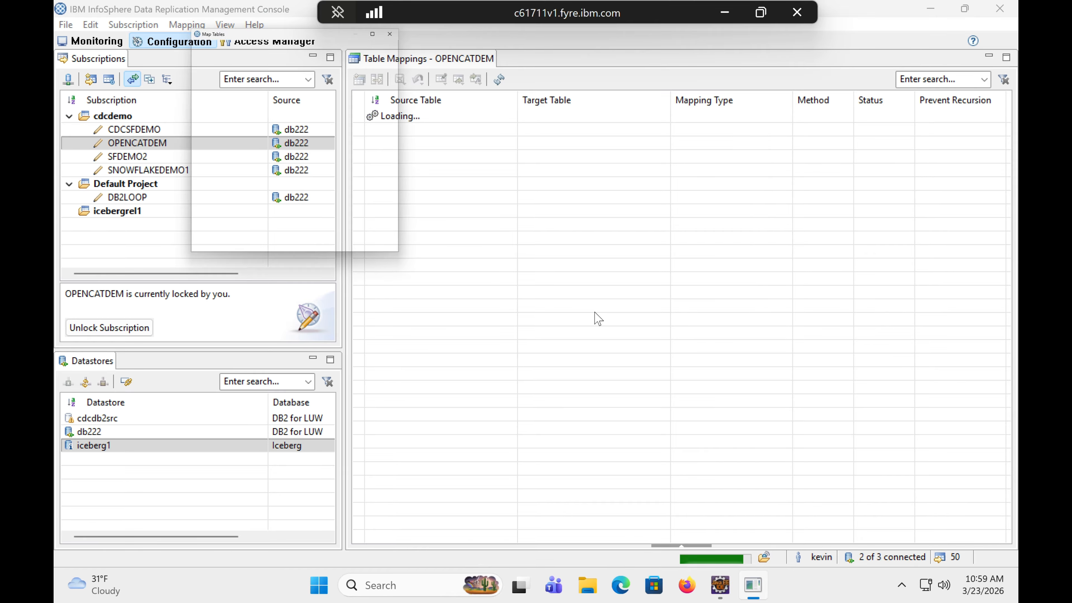
{"action": "left_click", "coordinate": [423, 308]}
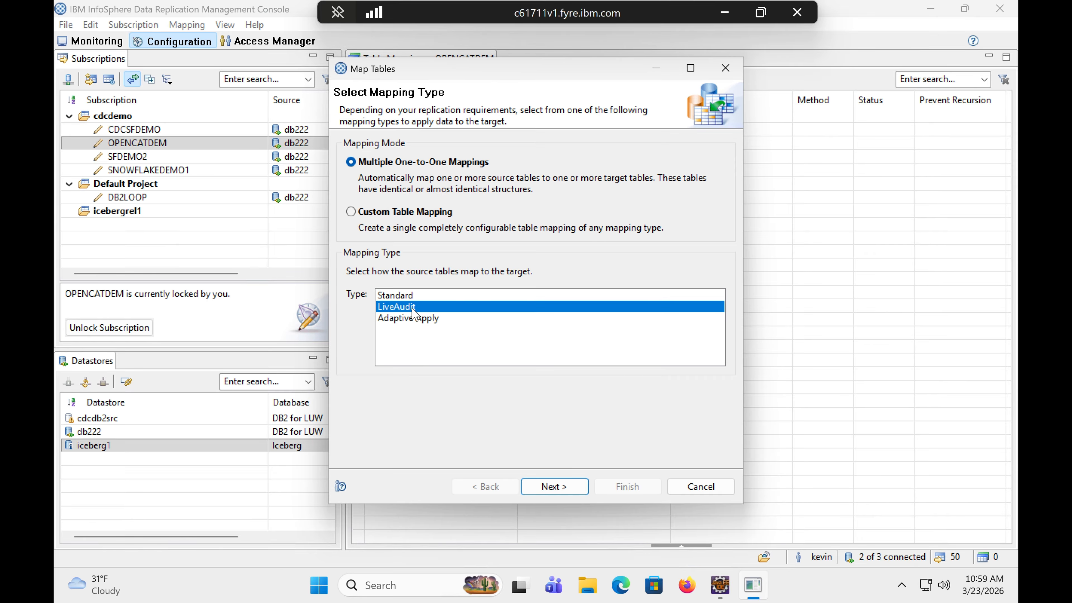
{"action": "left_click", "coordinate": [554, 487]}
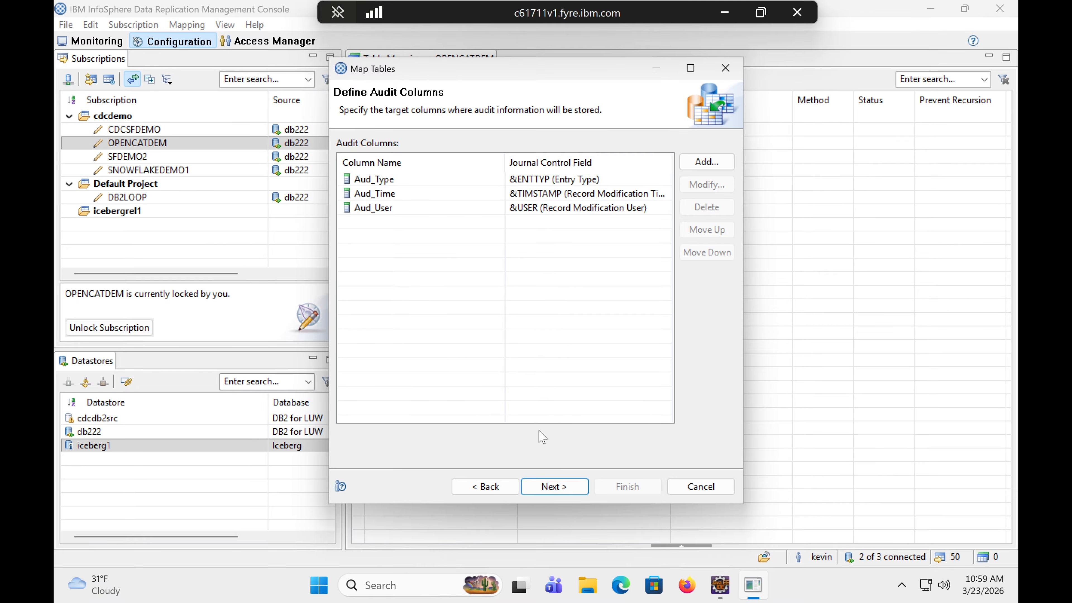
{"action": "left_click", "coordinate": [552, 487]}
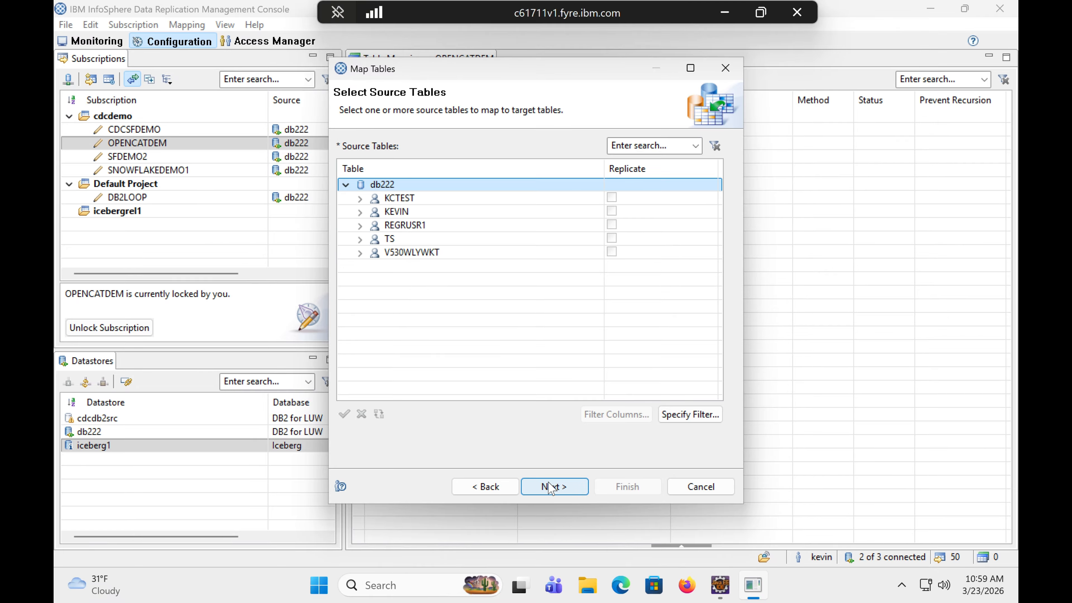
{"action": "left_click", "coordinate": [359, 211]}
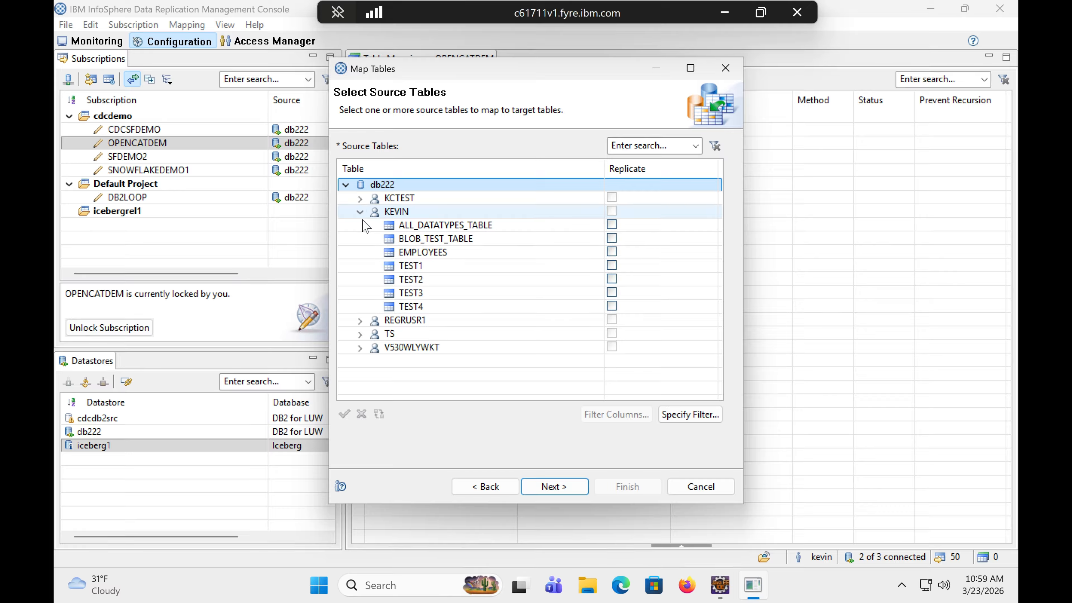
{"action": "left_click", "coordinate": [612, 252]}
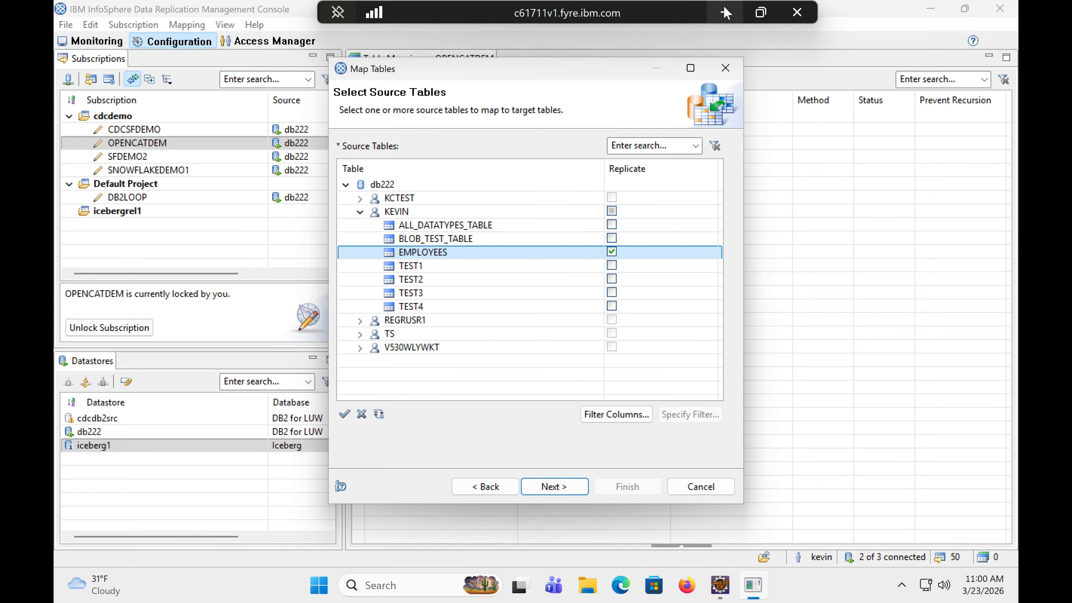
Step: Switch to DBeaver to examine the EMPLOYEES table's definition and rows, and return to the table mapping wizard
{"action": "left_click", "coordinate": [725, 12]}
{"action": "left_click", "coordinate": [601, 585]}
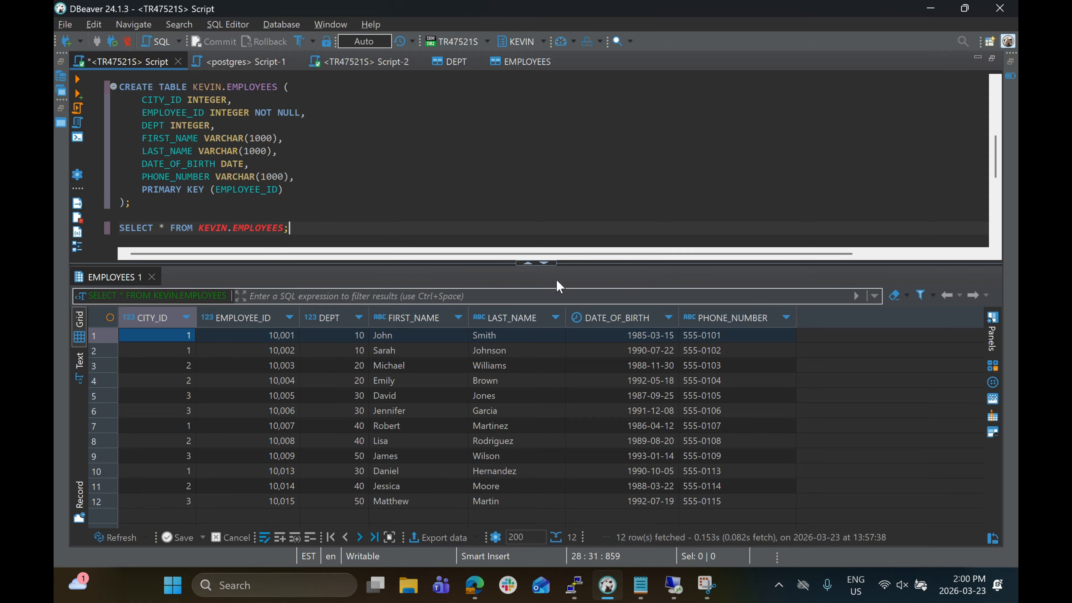
{"action": "left_click", "coordinate": [684, 595]}
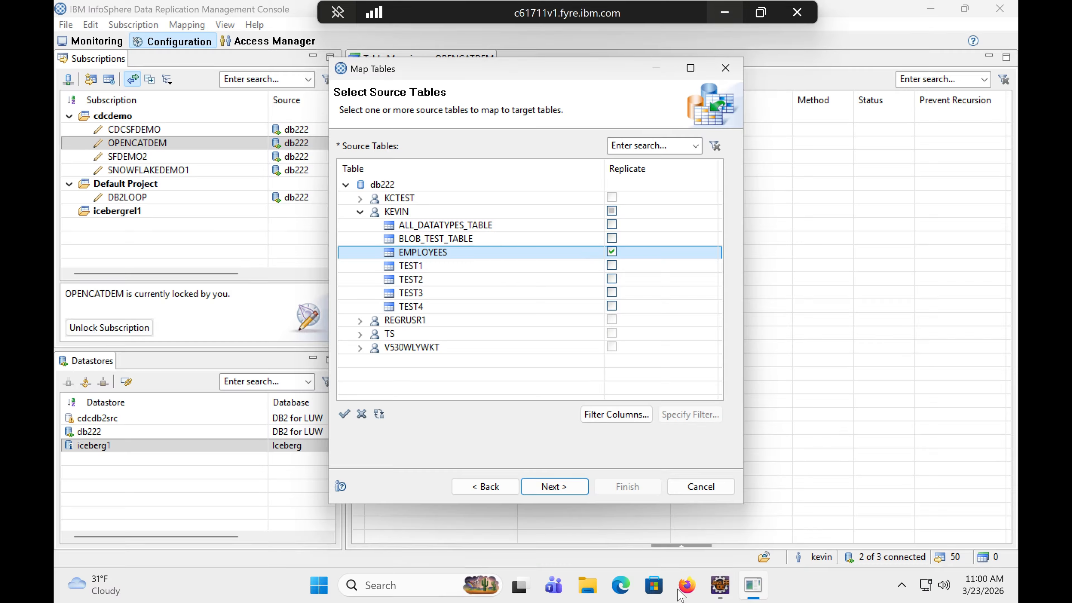
Step: Refresh the tmdidrns schema in iceberg1, choose opencatdemo as the target table for EMPLOYEES, and complete the mapping
{"action": "left_click", "coordinate": [553, 485]}
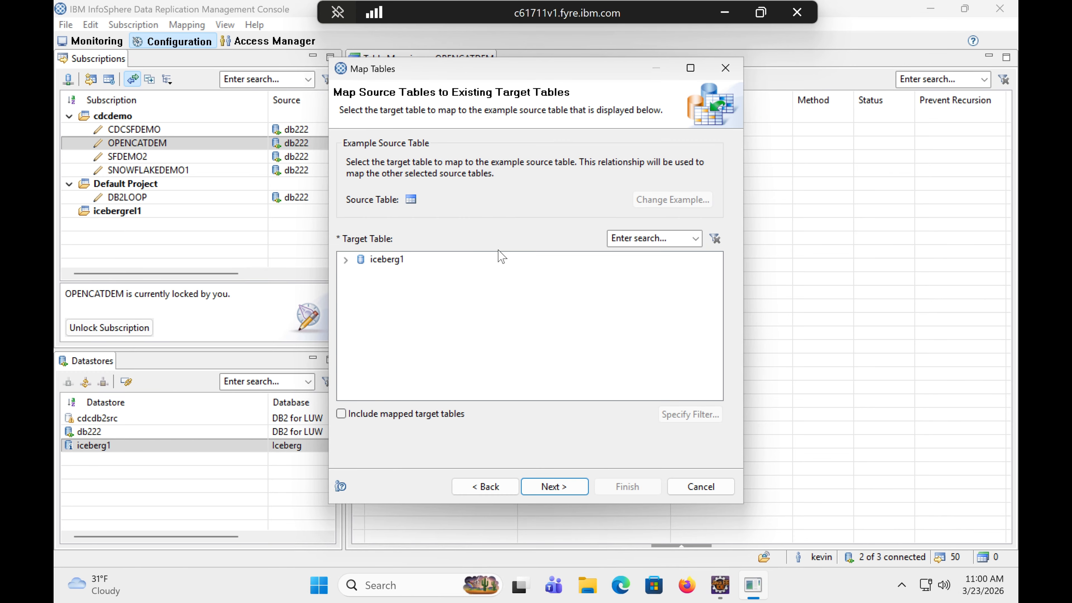
{"action": "left_click", "coordinate": [359, 272]}
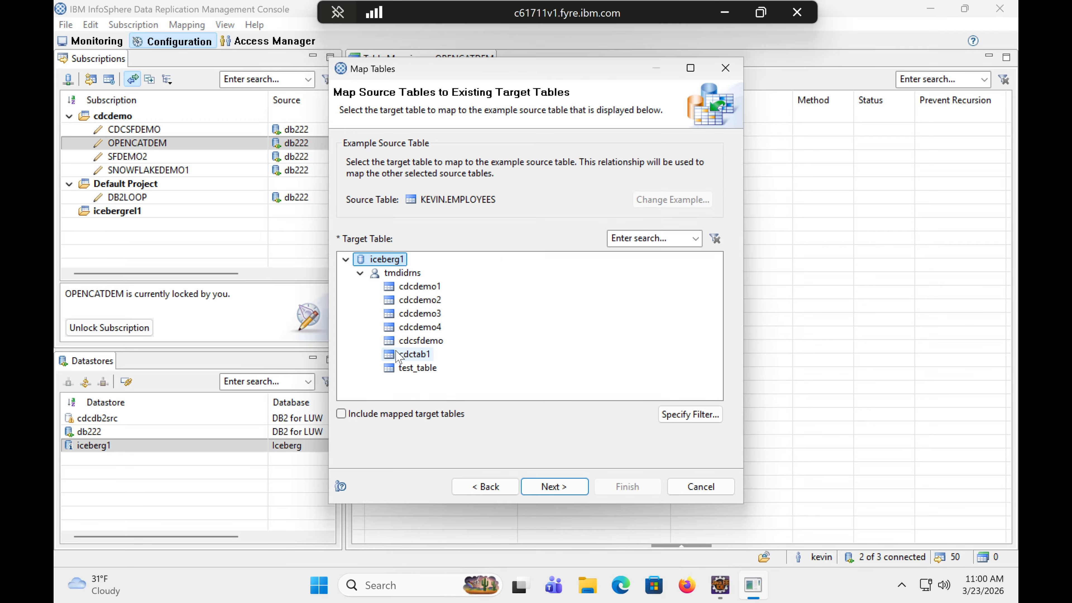
{"action": "left_click", "coordinate": [394, 275]}
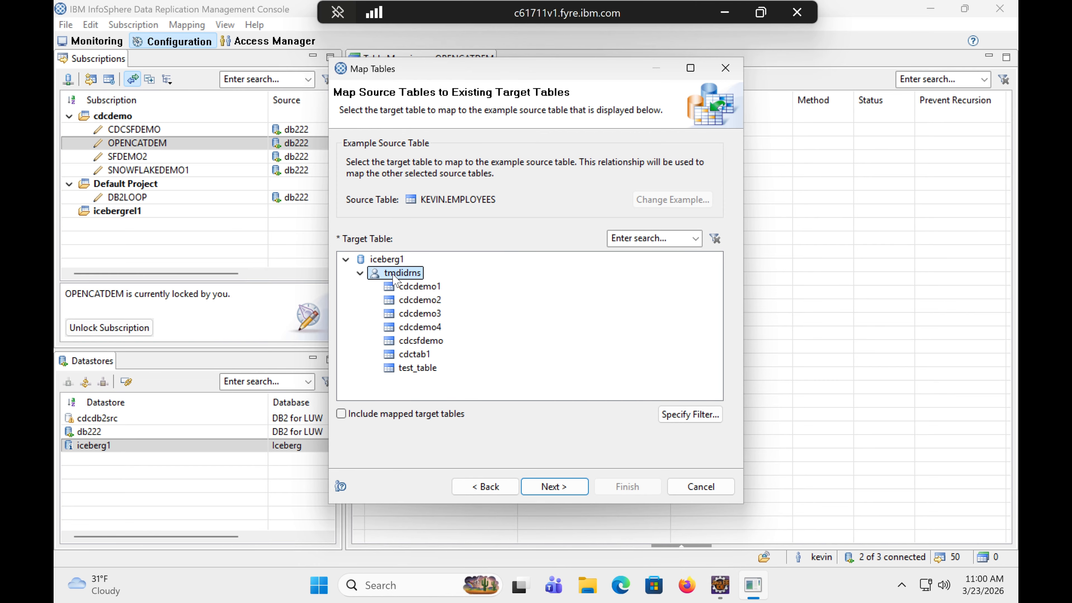
{"action": "right_click", "coordinate": [394, 275]}
{"action": "left_click", "coordinate": [424, 305]}
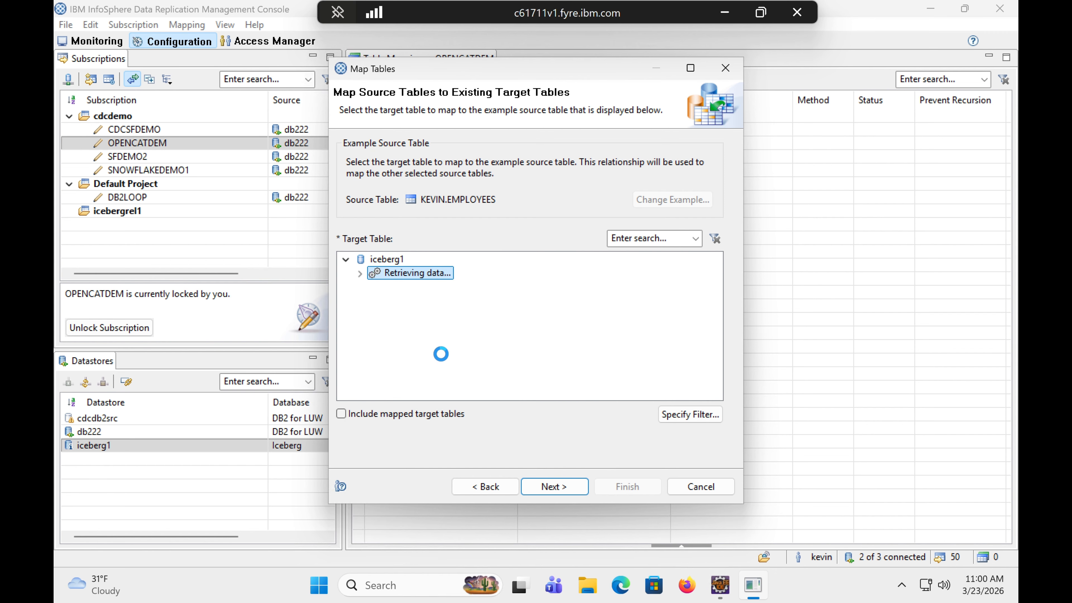
{"action": "left_click", "coordinate": [442, 366]}
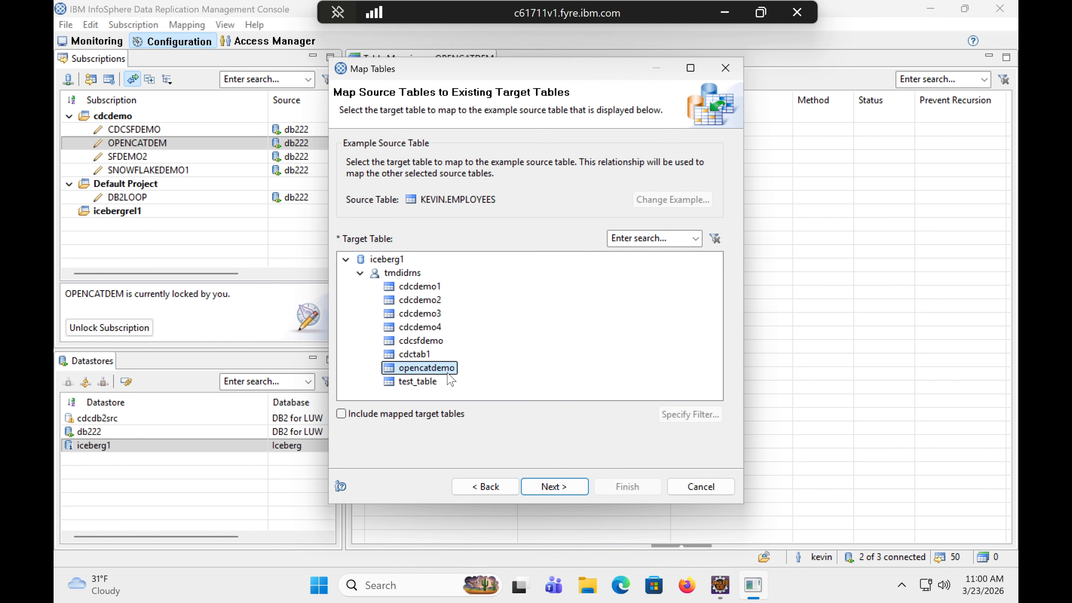
{"action": "left_click", "coordinate": [552, 486]}
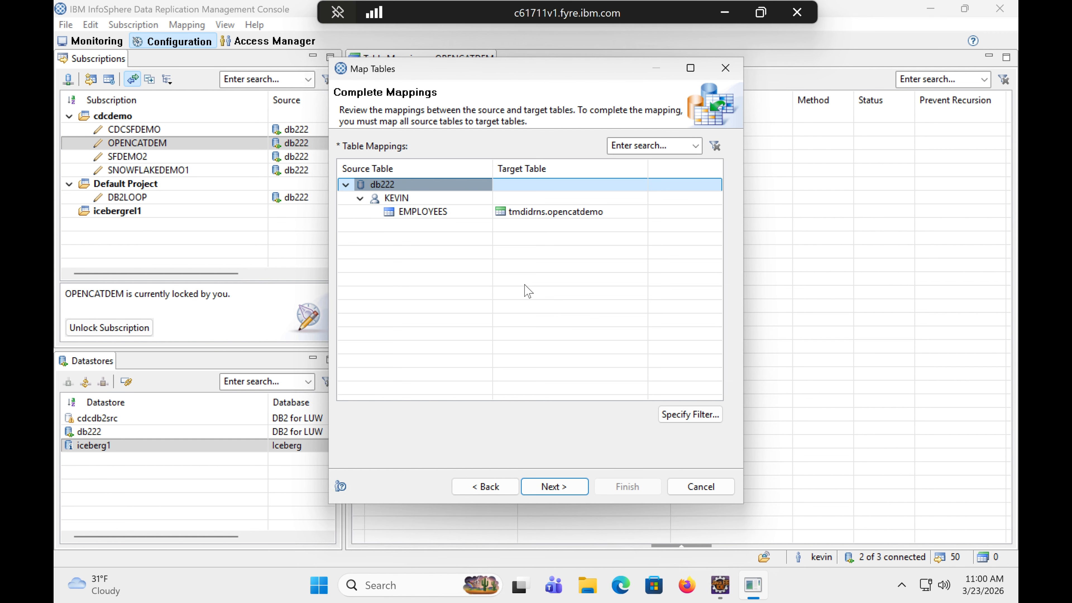
{"action": "left_click", "coordinate": [547, 487]}
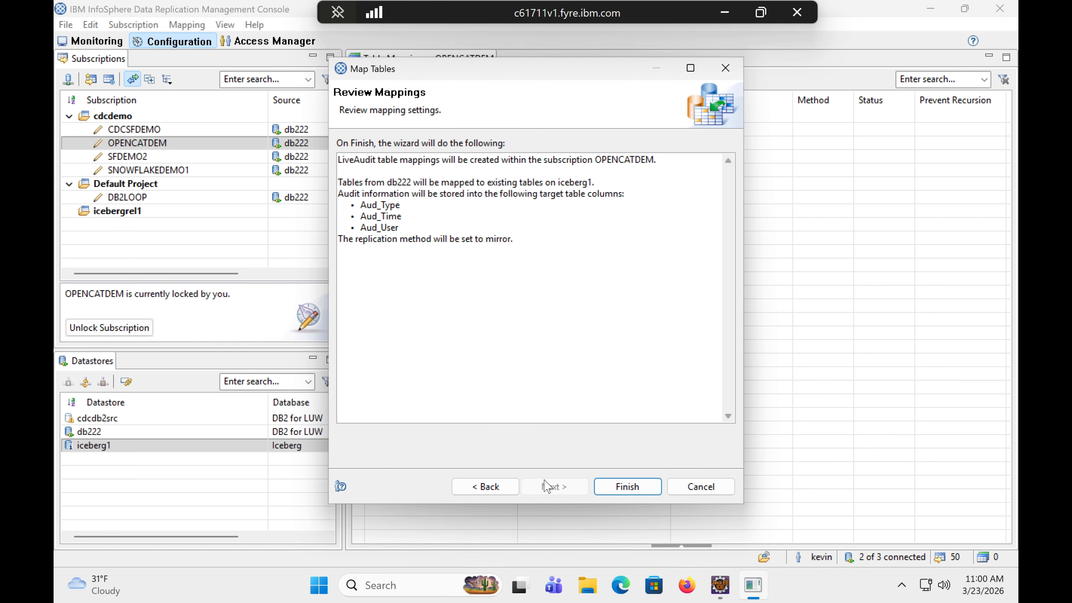
{"action": "left_click", "coordinate": [598, 482]}
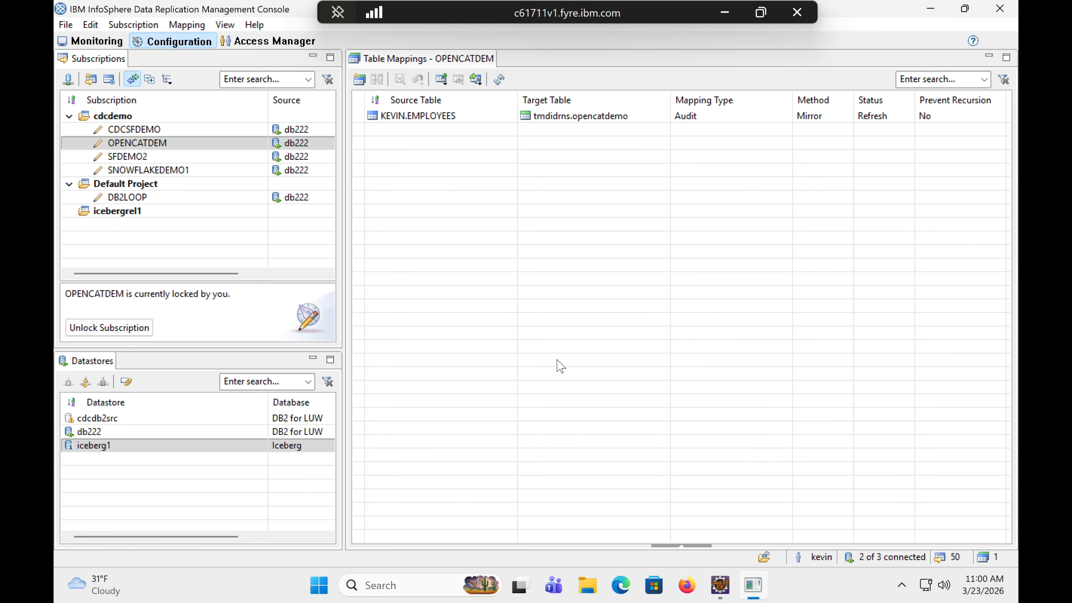
Step: In the EMPLOYEES column mappings, map the &TIMSTAMP journal control field to the timstamp target column
{"action": "left_click", "coordinate": [569, 118]}
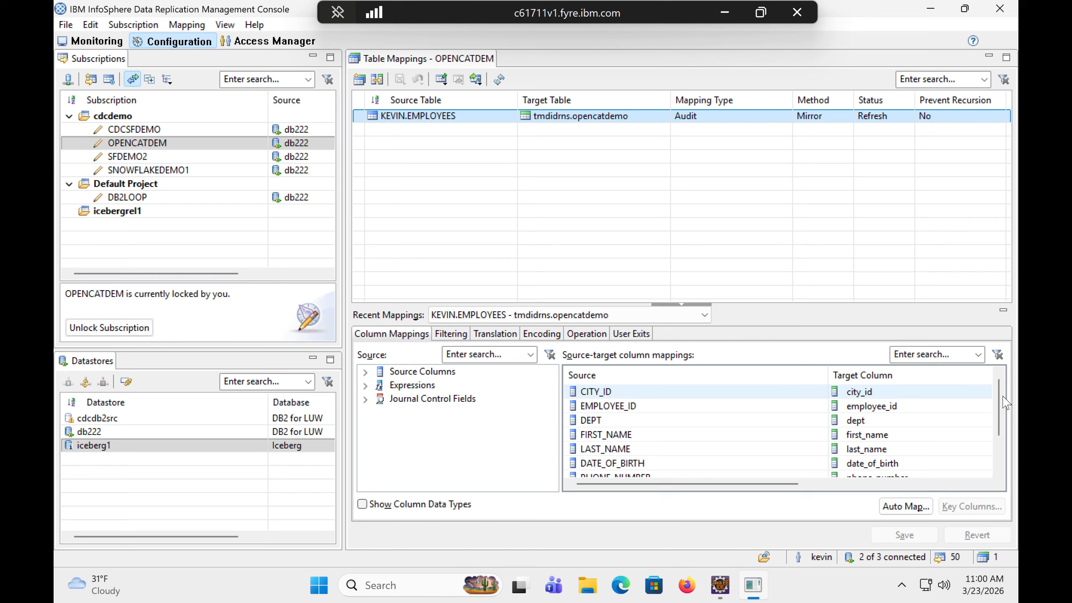
{"action": "left_click_drag", "start_coordinate": [999, 404], "coordinate": [1000, 456]}
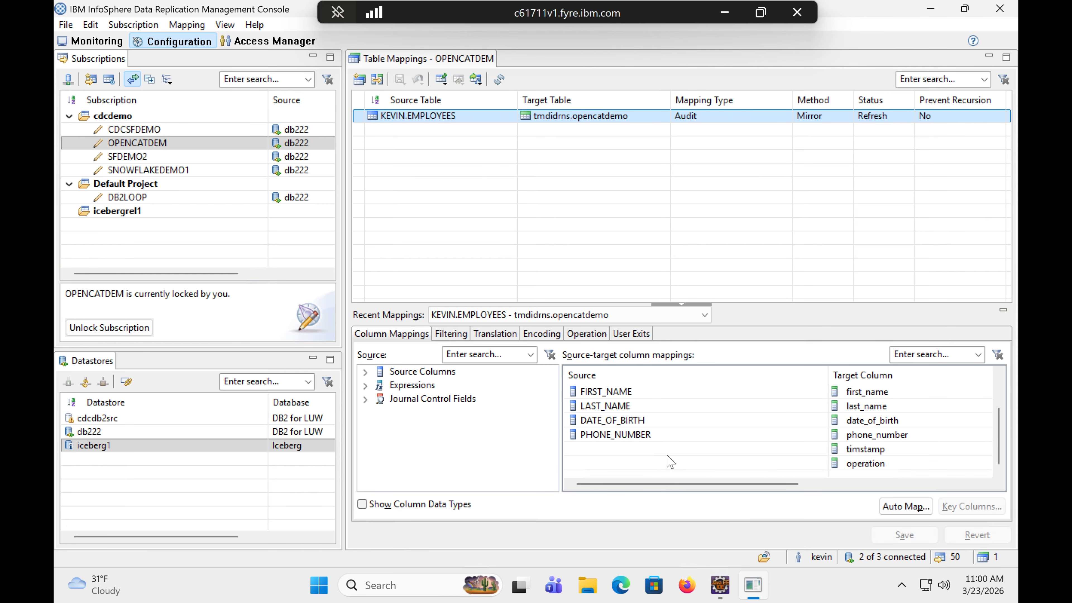
{"action": "left_click", "coordinate": [652, 450]}
{"action": "scroll", "coordinate": [630, 391], "scroll_direction": "down", "scroll_amount": 6}
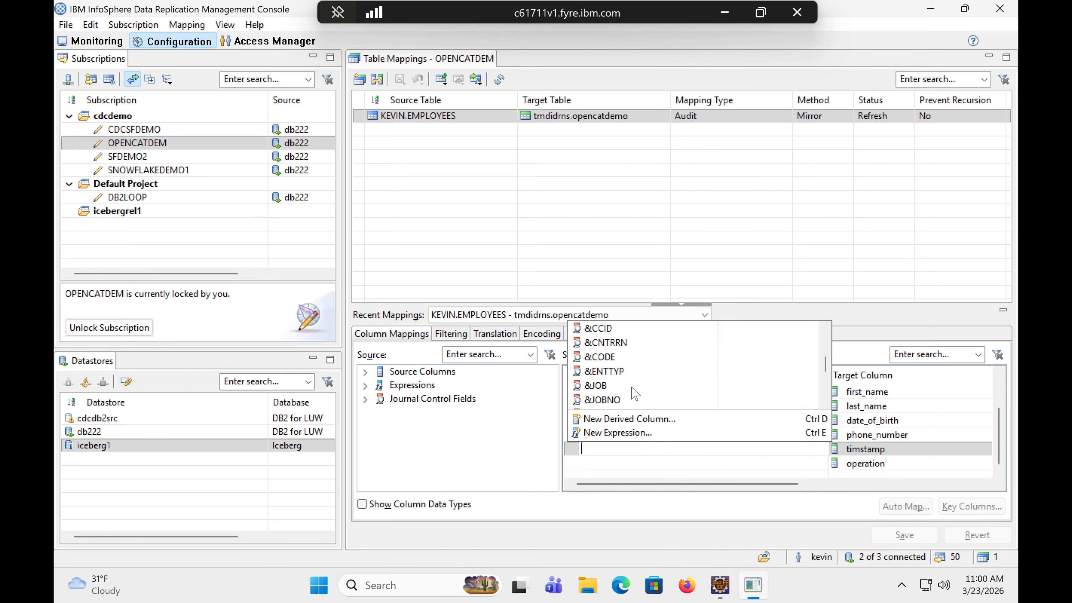
{"action": "left_click", "coordinate": [628, 385]}
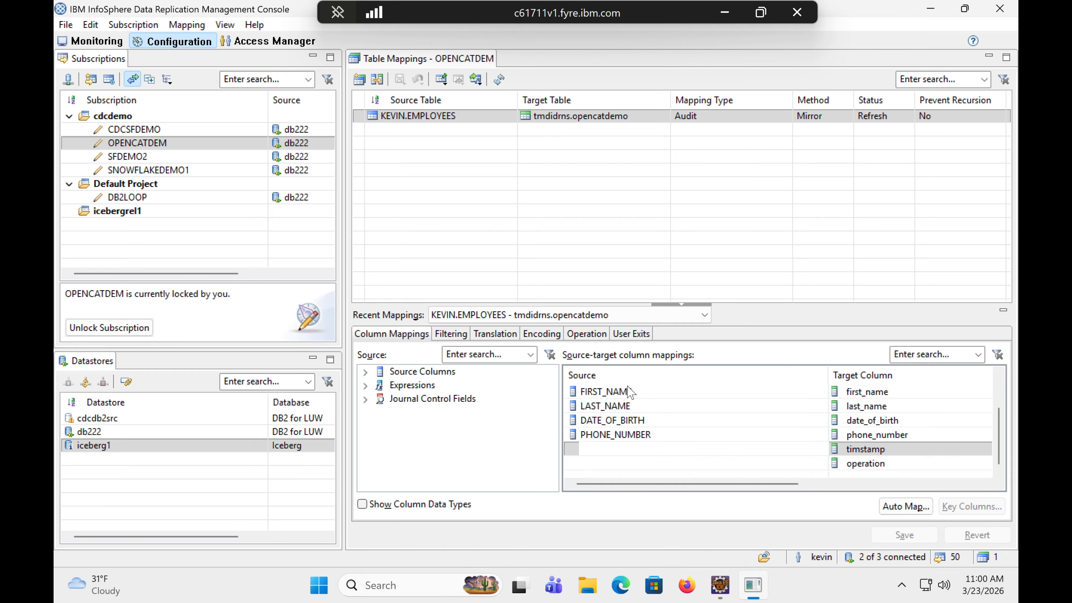
Step: Map the &ENTTYP journal control field to the operation target column
{"action": "left_click", "coordinate": [632, 464]}
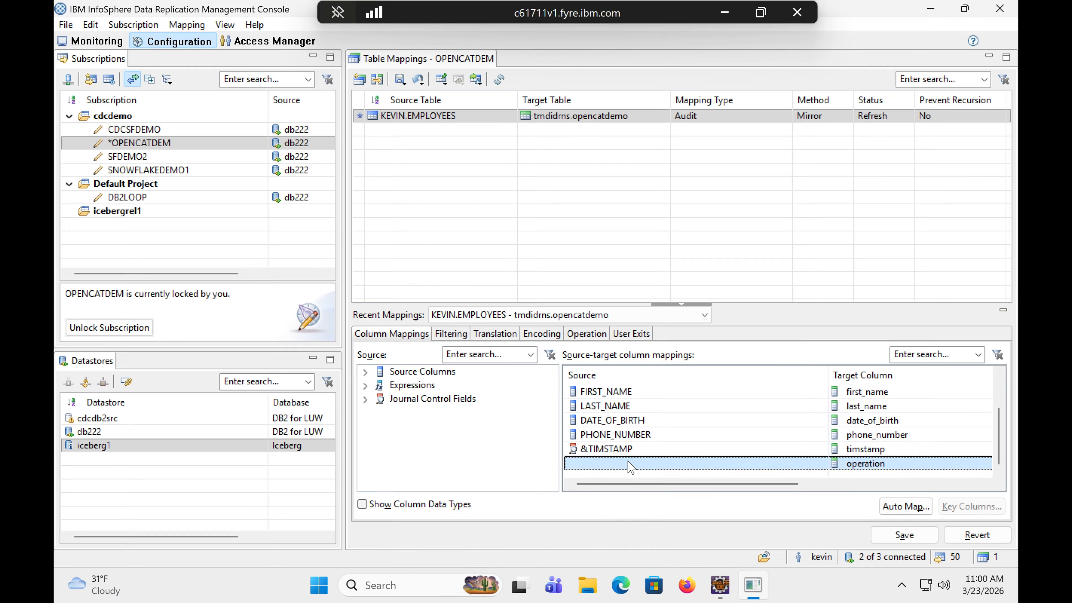
{"action": "left_click", "coordinate": [630, 464]}
{"action": "scroll", "coordinate": [628, 399], "scroll_direction": "down", "scroll_amount": 5}
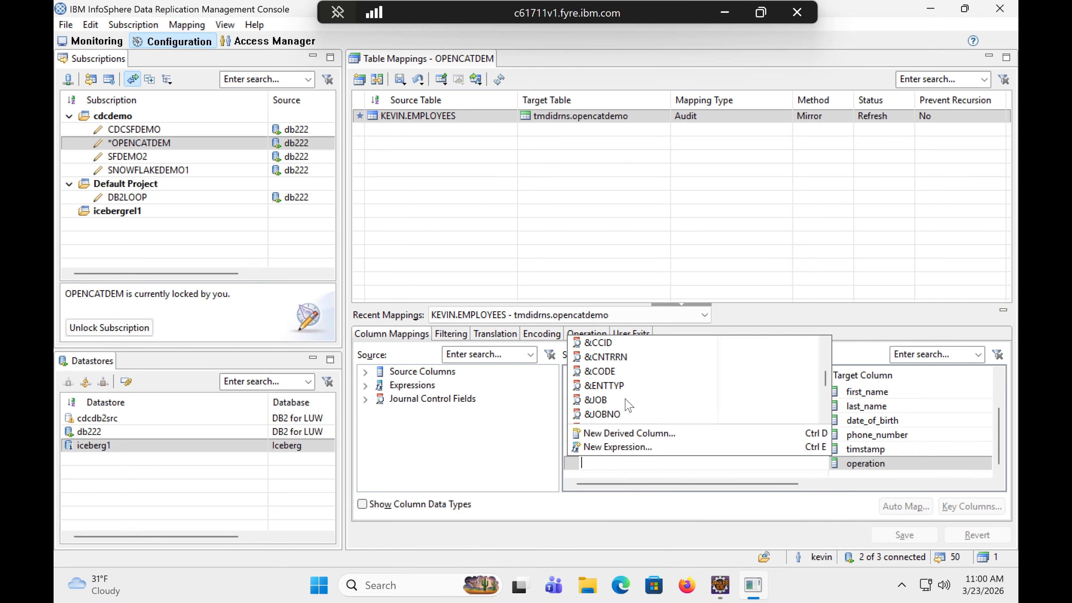
{"action": "scroll", "coordinate": [629, 406], "scroll_direction": "down", "scroll_amount": 2}
{"action": "scroll", "coordinate": [629, 401], "scroll_direction": "up", "scroll_amount": 2}
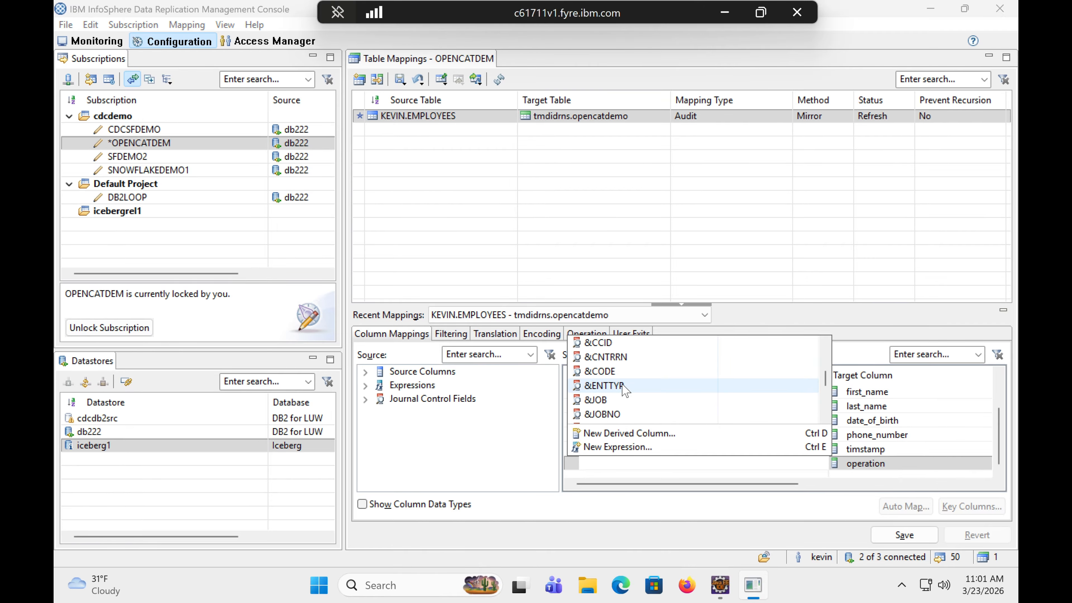
{"action": "left_click", "coordinate": [622, 386]}
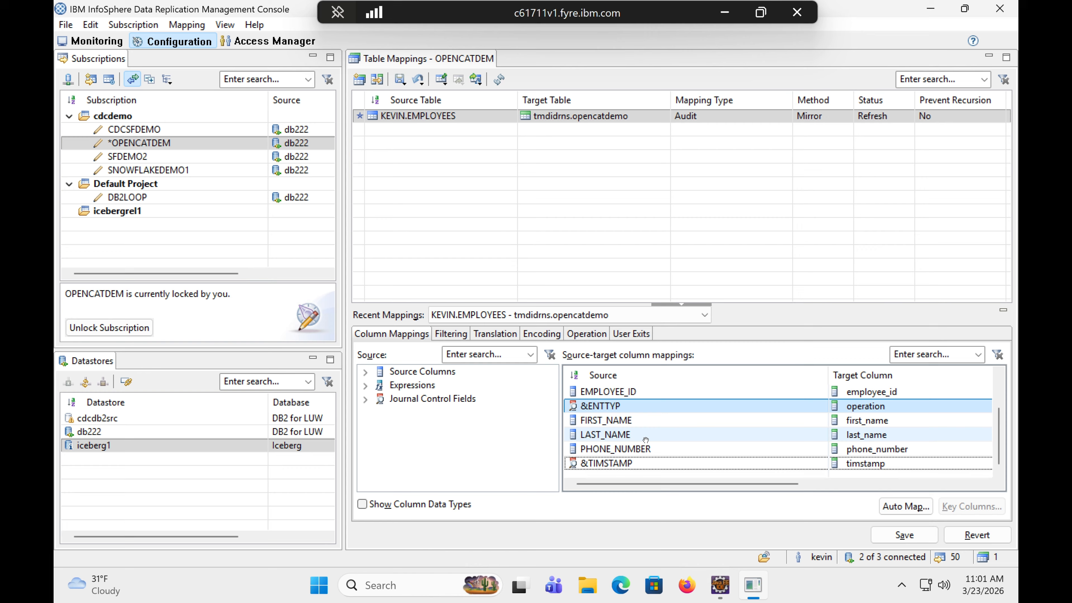
Step: Start a new expression for the phone_number target column, using %CONCAT with source column PHONE_NUMBER as its second parameter
{"action": "left_click", "coordinate": [642, 448]}
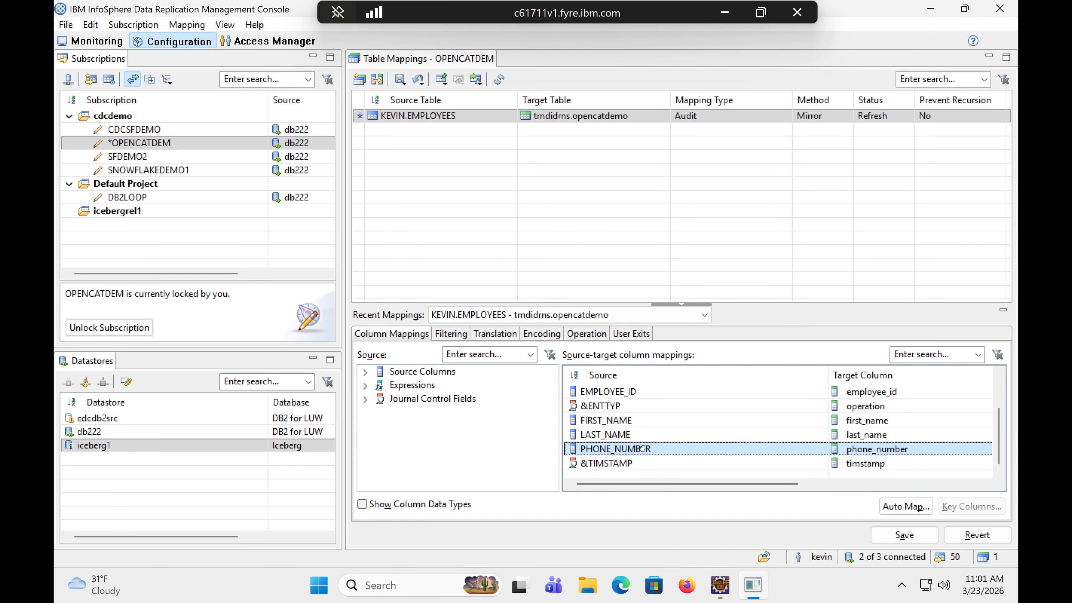
{"action": "left_click", "coordinate": [642, 448]}
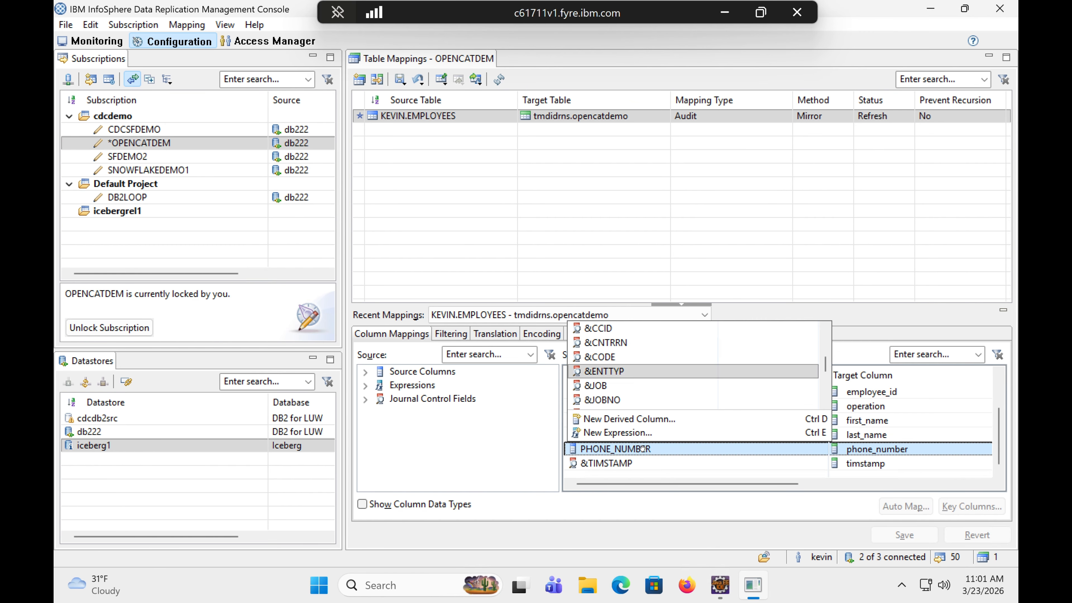
{"action": "left_click", "coordinate": [633, 432]}
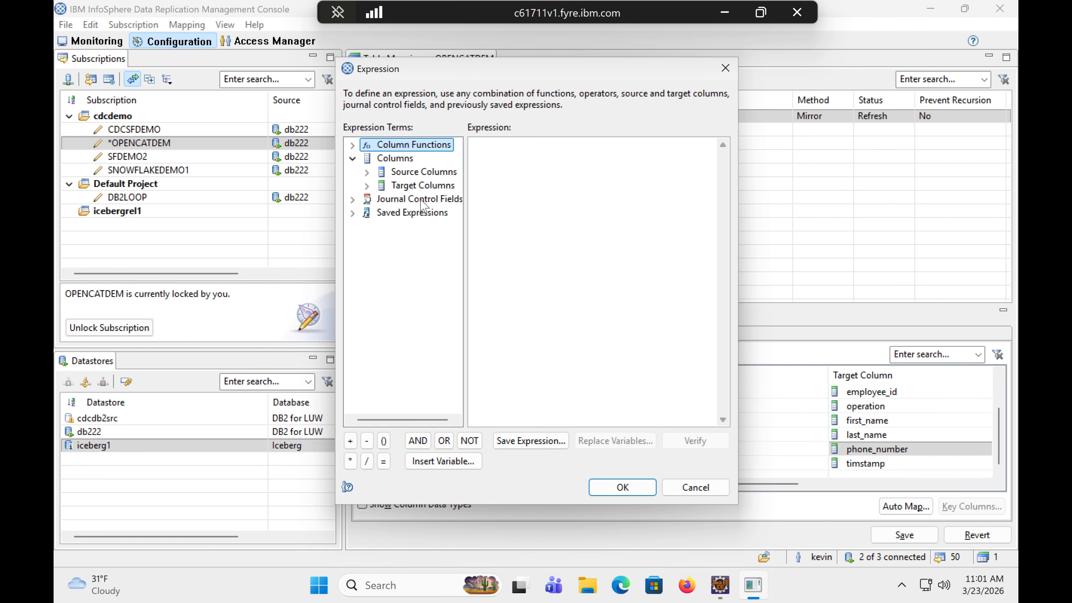
{"action": "left_click", "coordinate": [353, 145]}
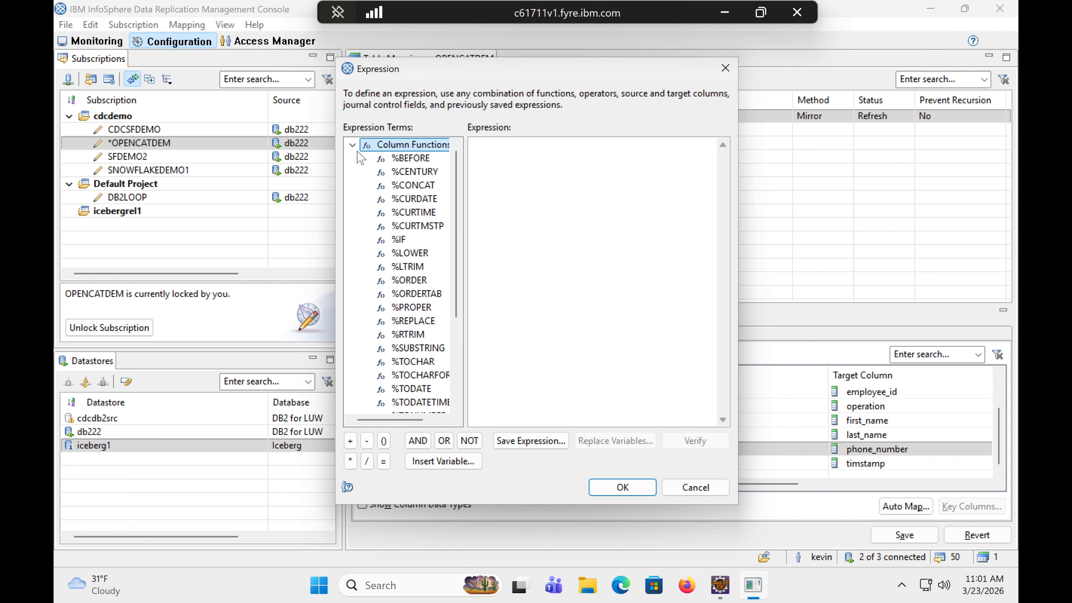
{"action": "double_click", "coordinate": [405, 185]}
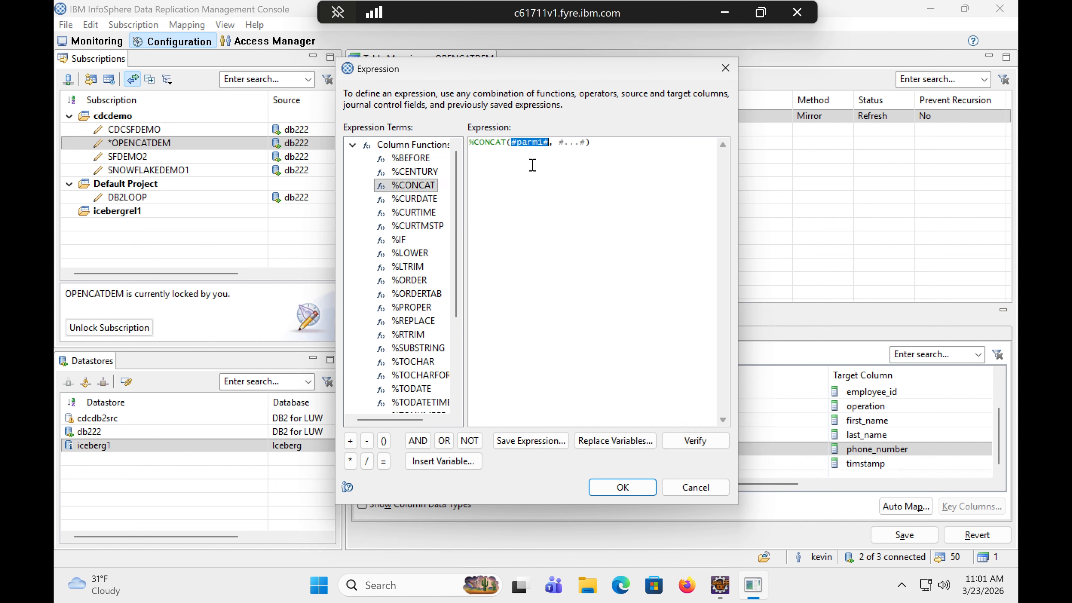
{"action": "left_click", "coordinate": [353, 145]}
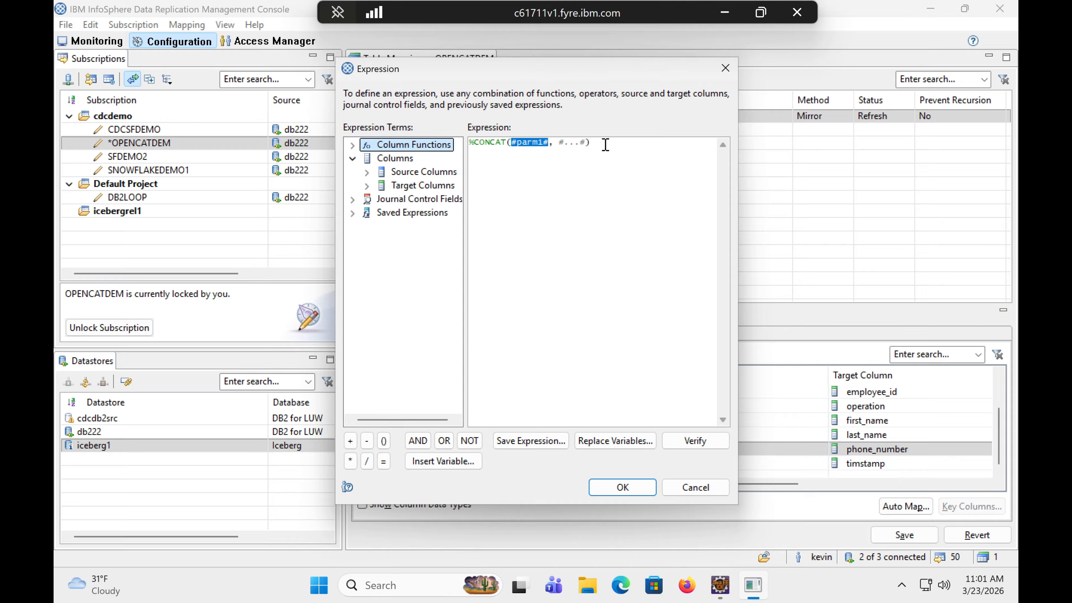
{"action": "left_click_drag", "start_coordinate": [554, 143], "coordinate": [589, 143]}
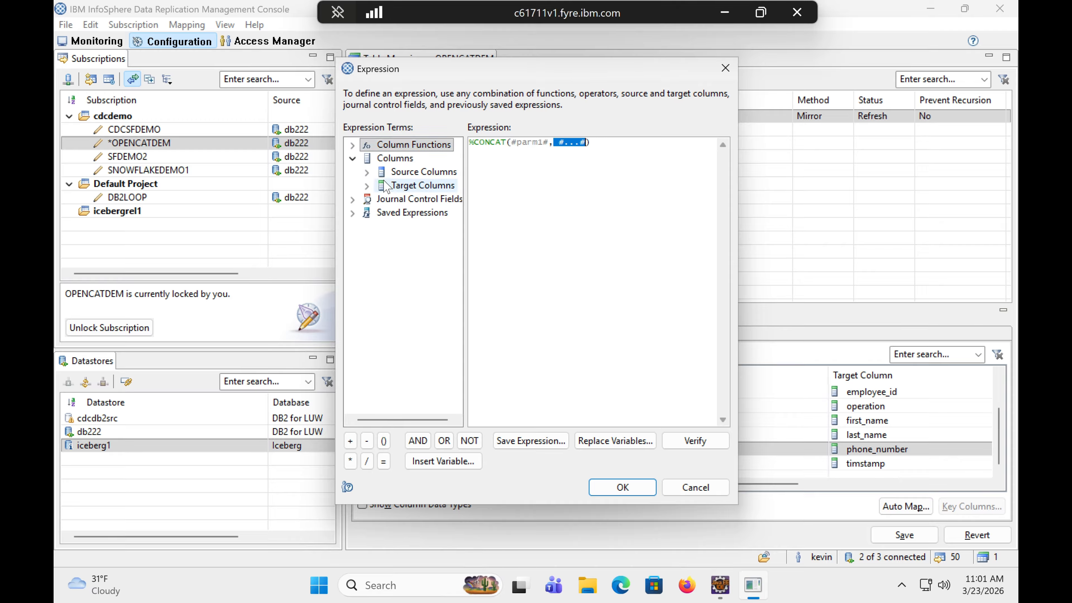
{"action": "left_click", "coordinate": [367, 173]}
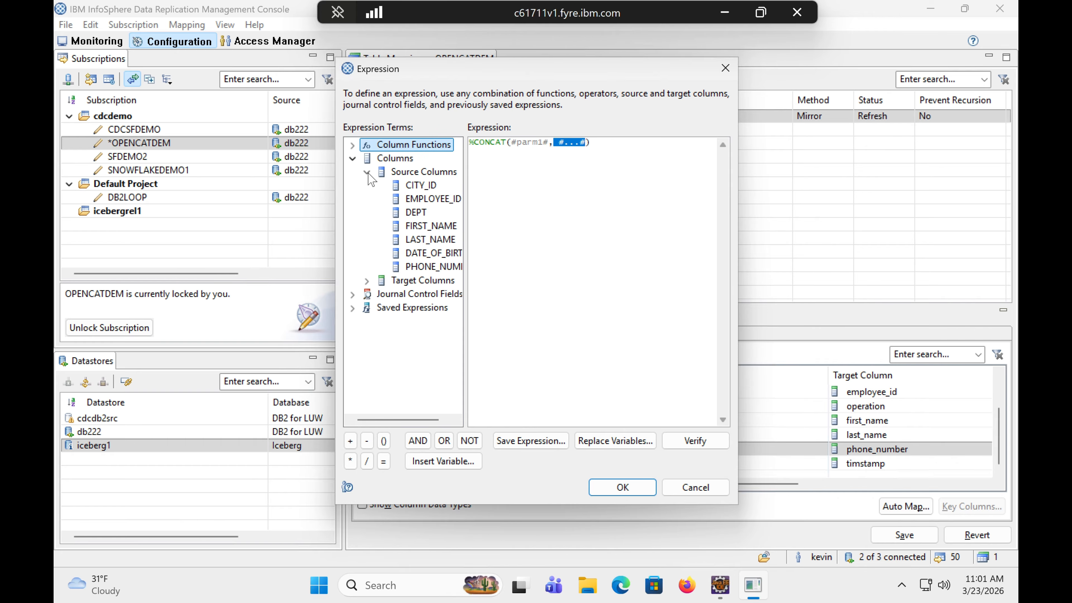
{"action": "left_click", "coordinate": [430, 266]}
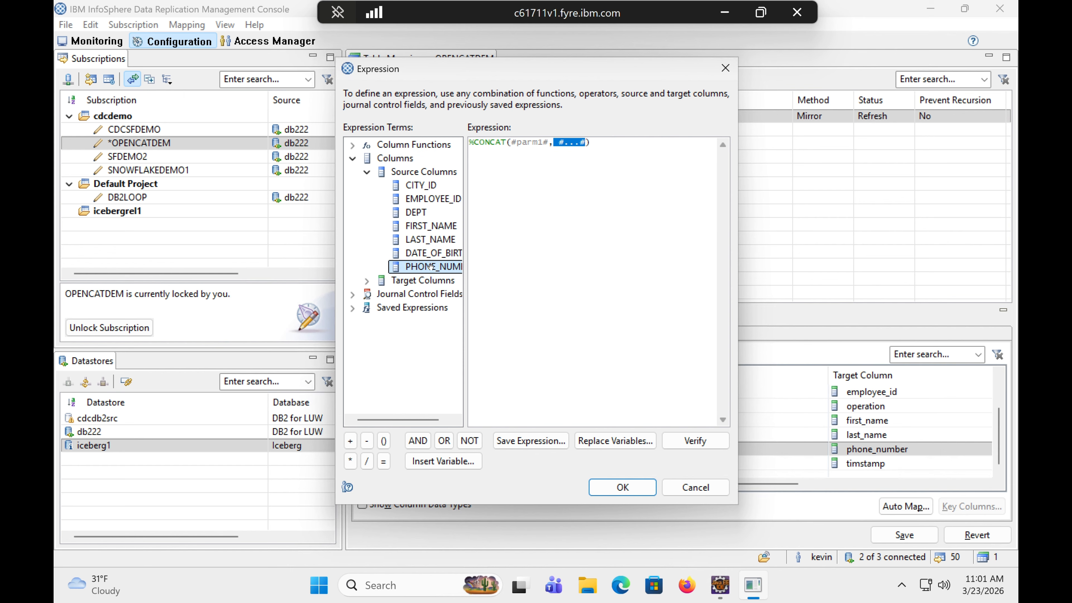
{"action": "double_click", "coordinate": [429, 266]}
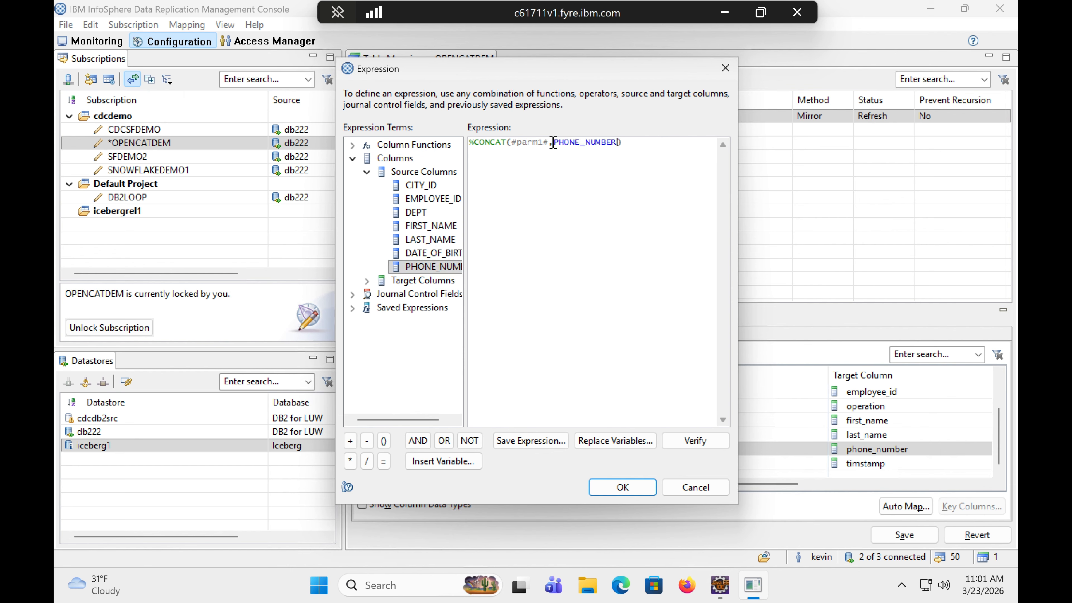
Step: Set the first %CONCAT parameter to "1-800-", then verify the expression and apply it to the phone_number mapping
{"action": "left_click_drag", "start_coordinate": [548, 142], "coordinate": [511, 139]}
{"action": "type", "text": "\"1-8"}
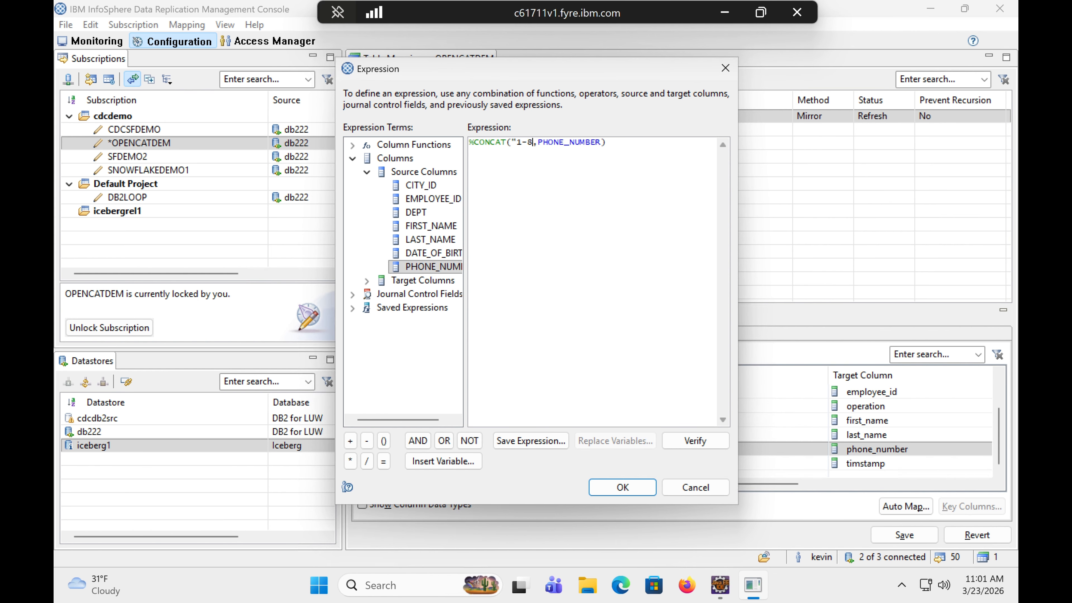
{"action": "type", "text": "00-\""}
{"action": "left_click", "coordinate": [685, 442]}
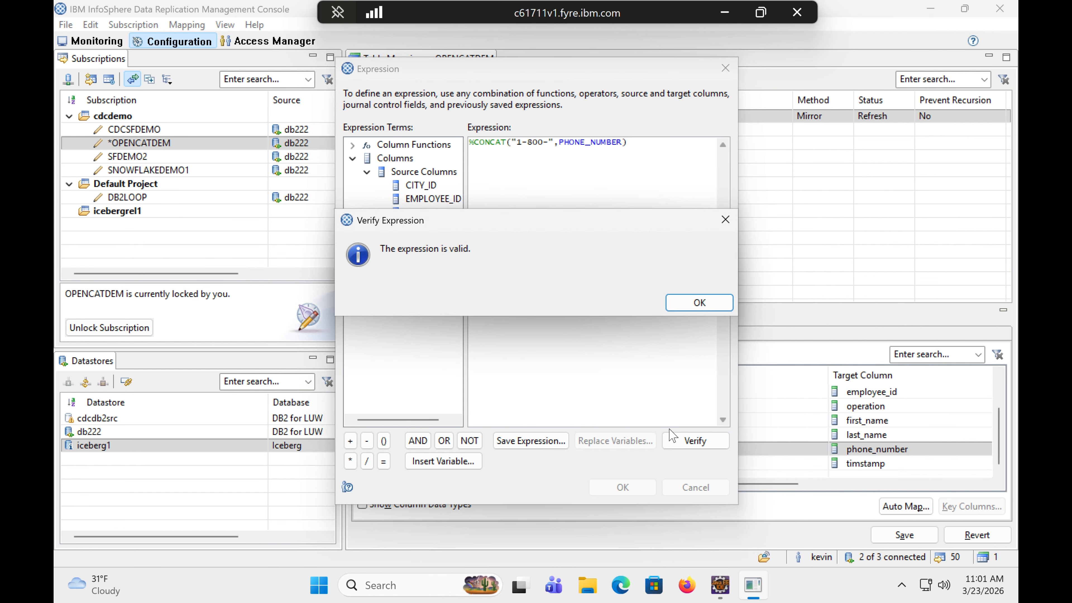
{"action": "left_click", "coordinate": [697, 303]}
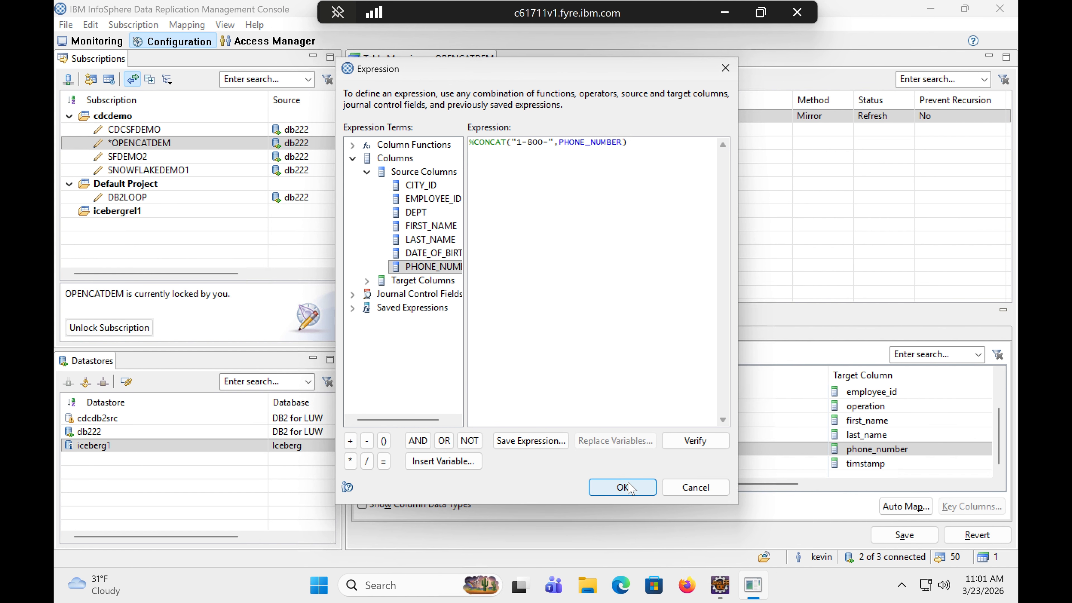
{"action": "left_click", "coordinate": [622, 487]}
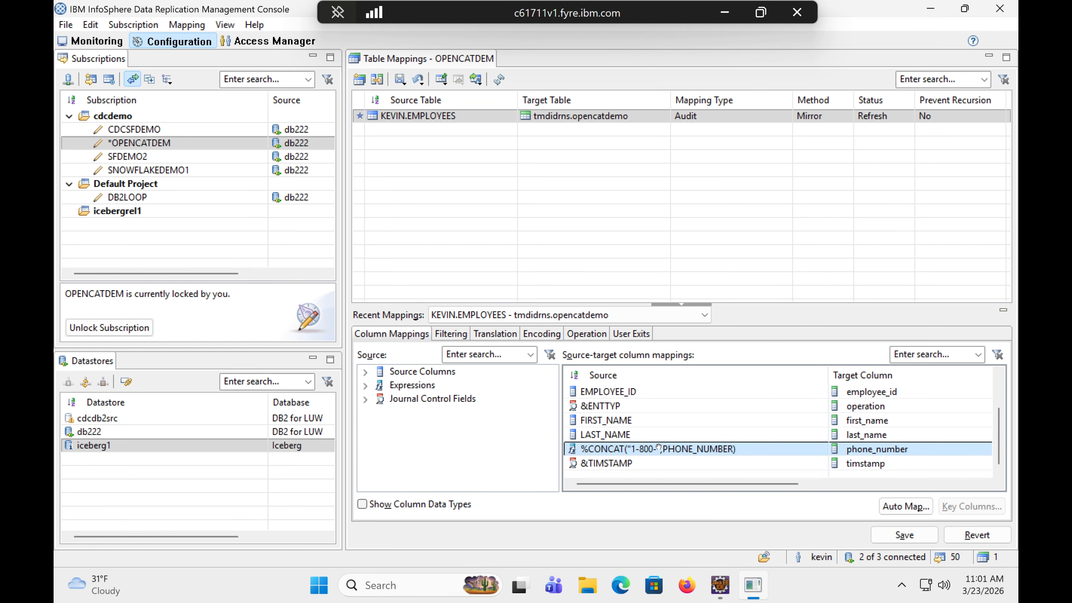
Step: Save the EMPLOYEES table mapping and start continuous mirroring for the OPENCATDEM subscription
{"action": "left_click", "coordinate": [904, 534]}
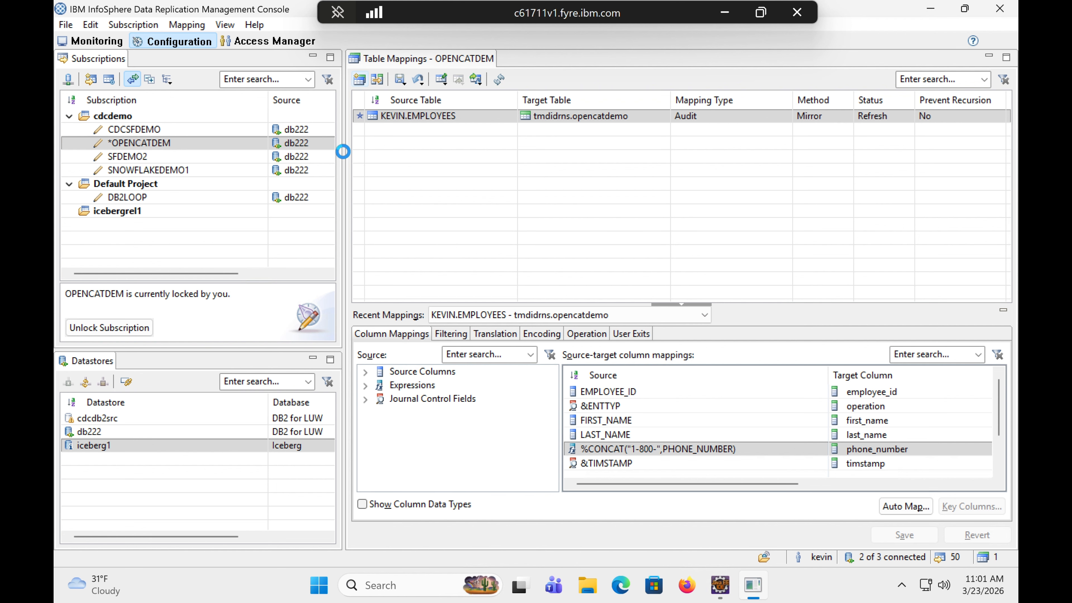
{"action": "left_click", "coordinate": [157, 143]}
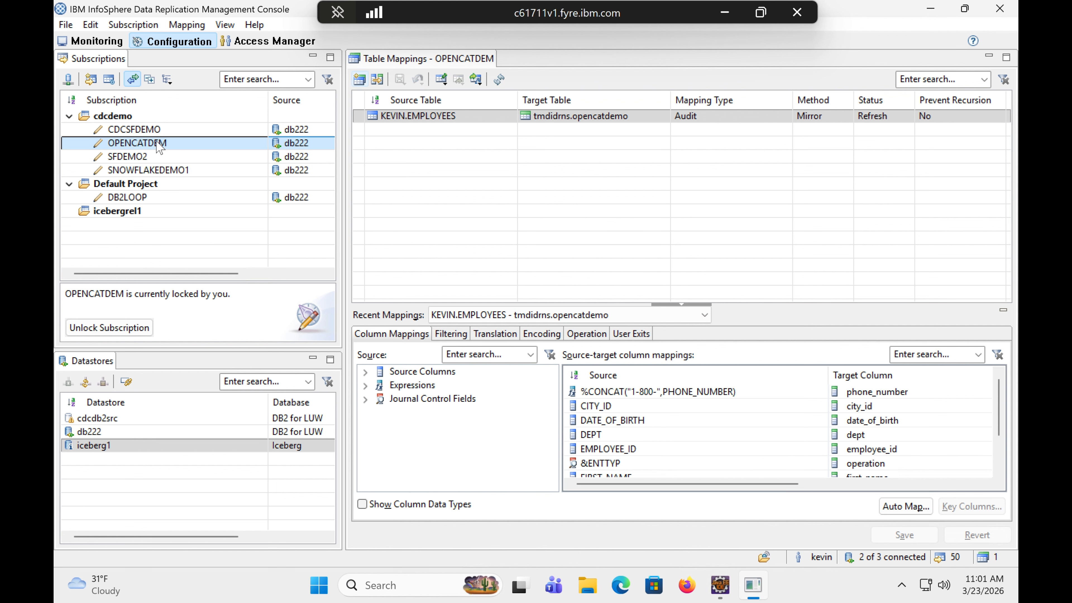
{"action": "right_click", "coordinate": [157, 143]}
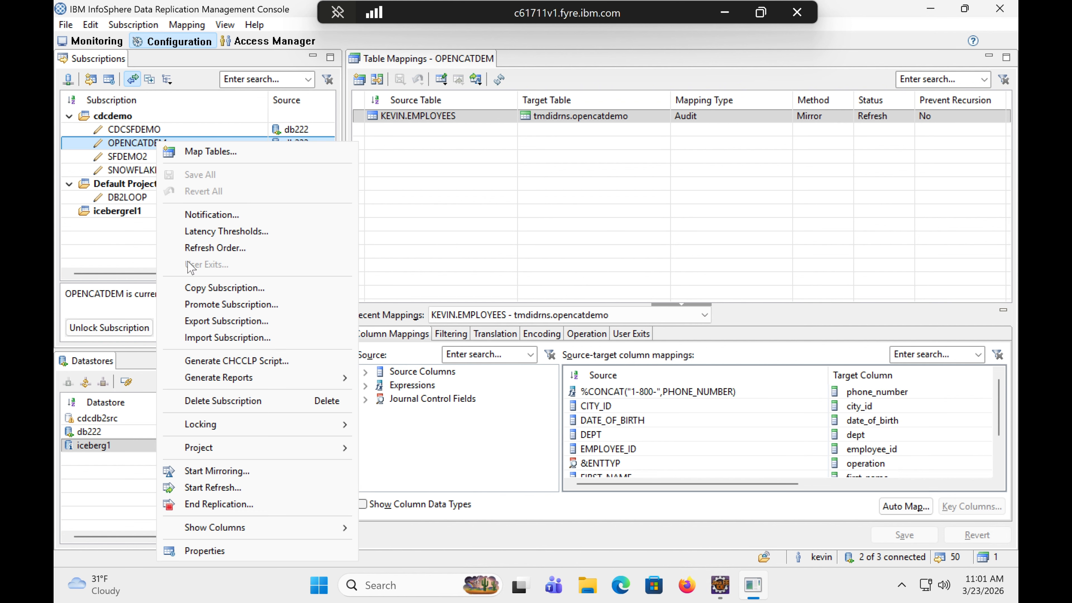
{"action": "left_click", "coordinate": [234, 471]}
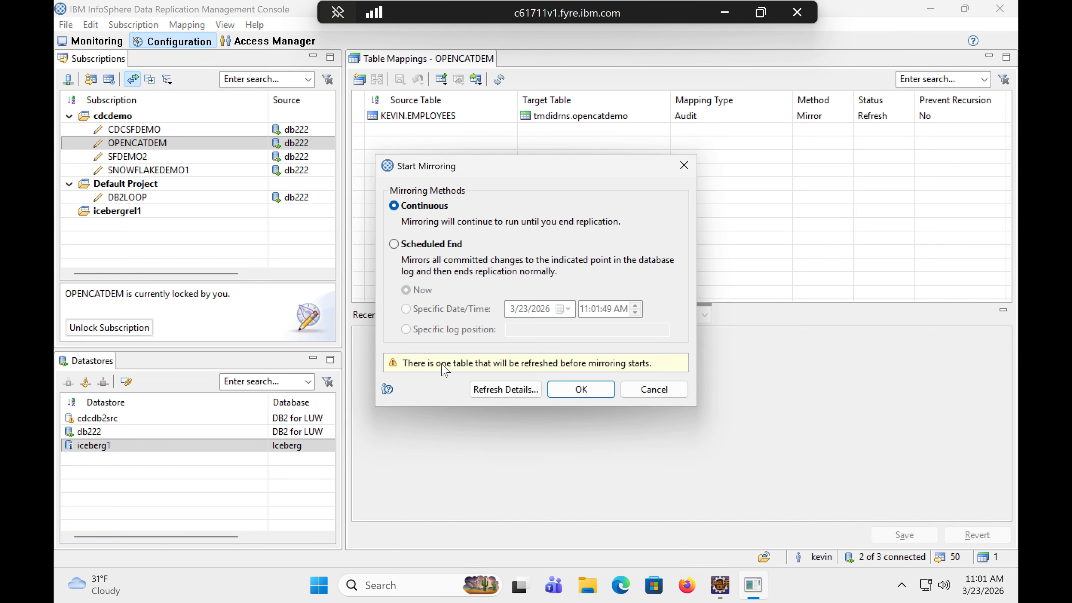
{"action": "left_click", "coordinate": [565, 390]}
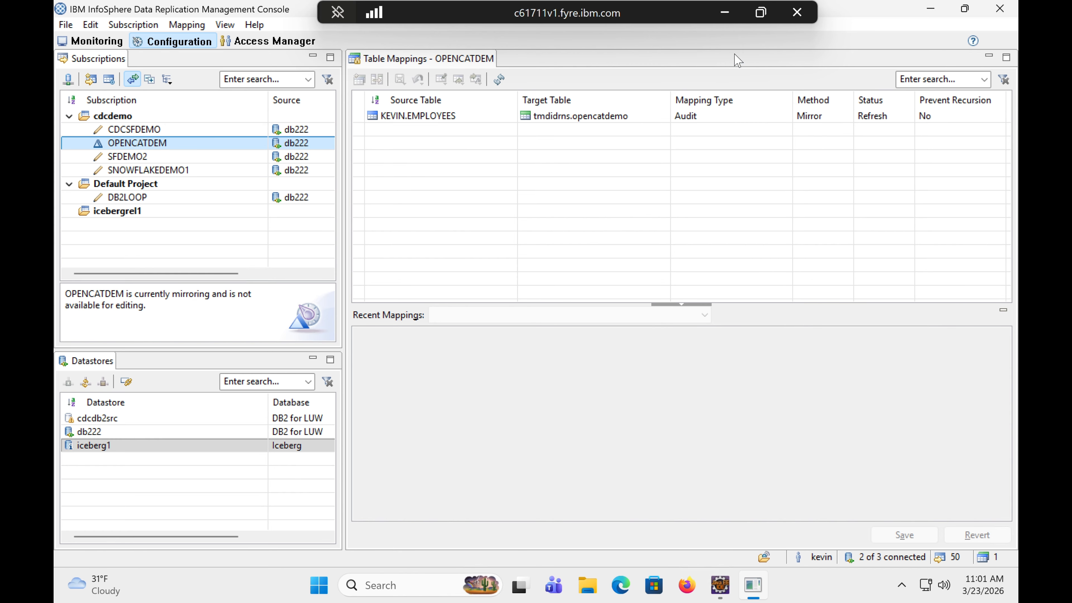
Step: Switch to Snowflake and run the ALTER ICEBERG TABLE statement that refreshes TM_DI_DR_DB.TM_DI_DR.OPENCATDEMO
{"action": "left_click", "coordinate": [724, 12]}
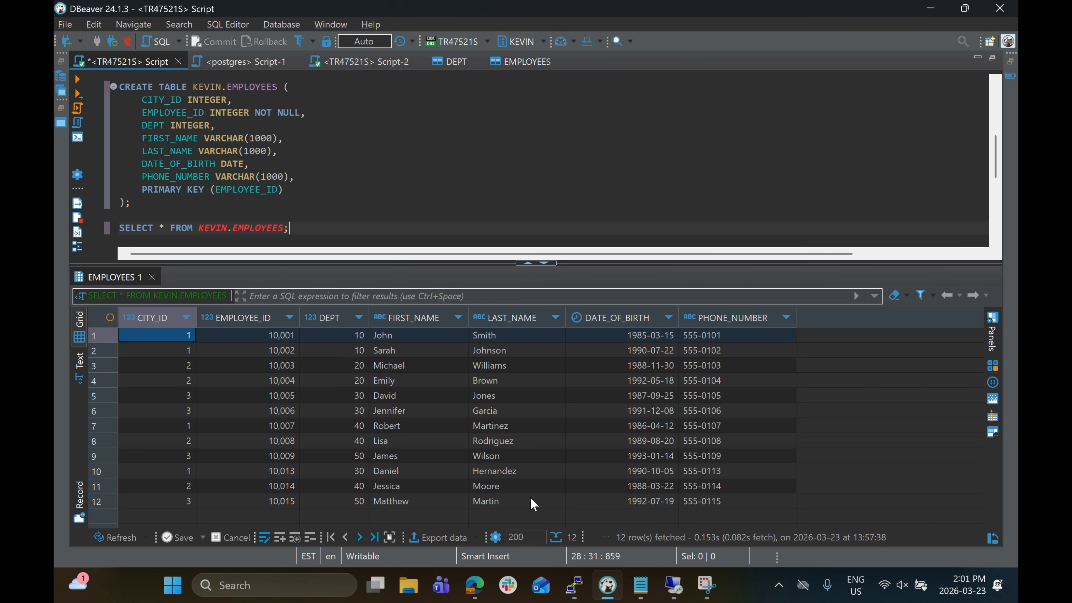
{"action": "mouse_move", "coordinate": [475, 585]}
{"action": "left_click", "coordinate": [633, 490]}
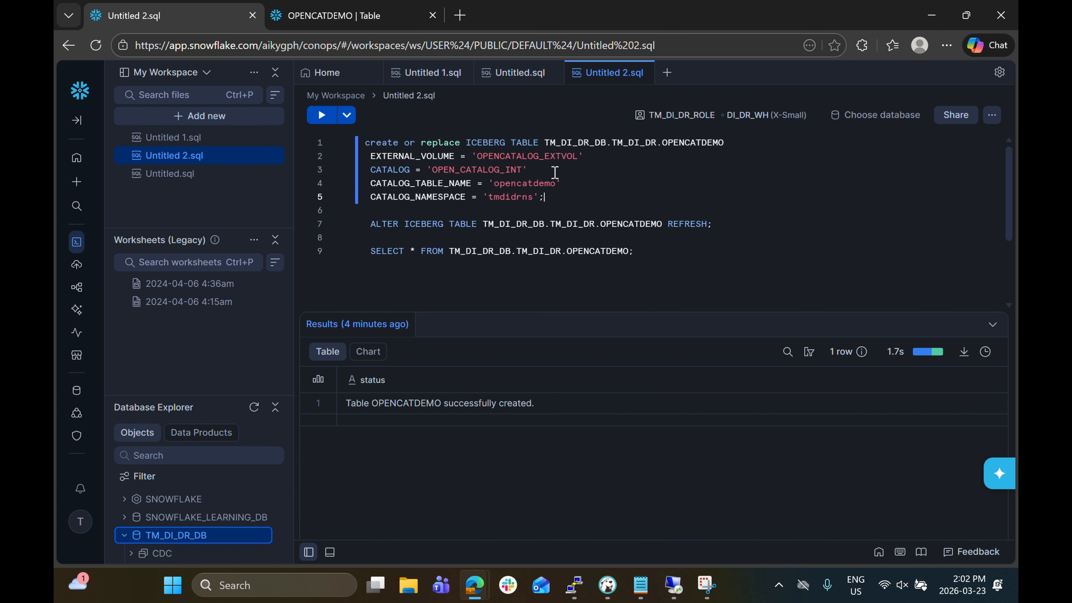
{"action": "left_click", "coordinate": [717, 228]}
{"action": "key", "text": "ctrl+Return"}
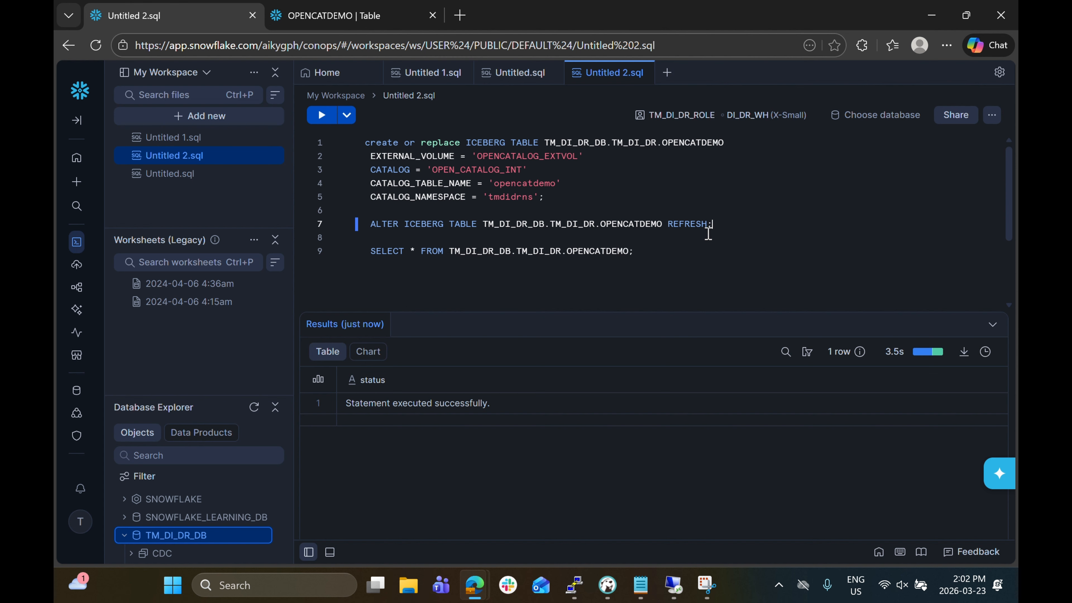
Step: Query all rows of OPENCATDEMO and examine the replicated records, including the PHONE_NUMBER, TIMSTAMP and OPERATION columns
{"action": "key", "text": "ctrl+Return"}
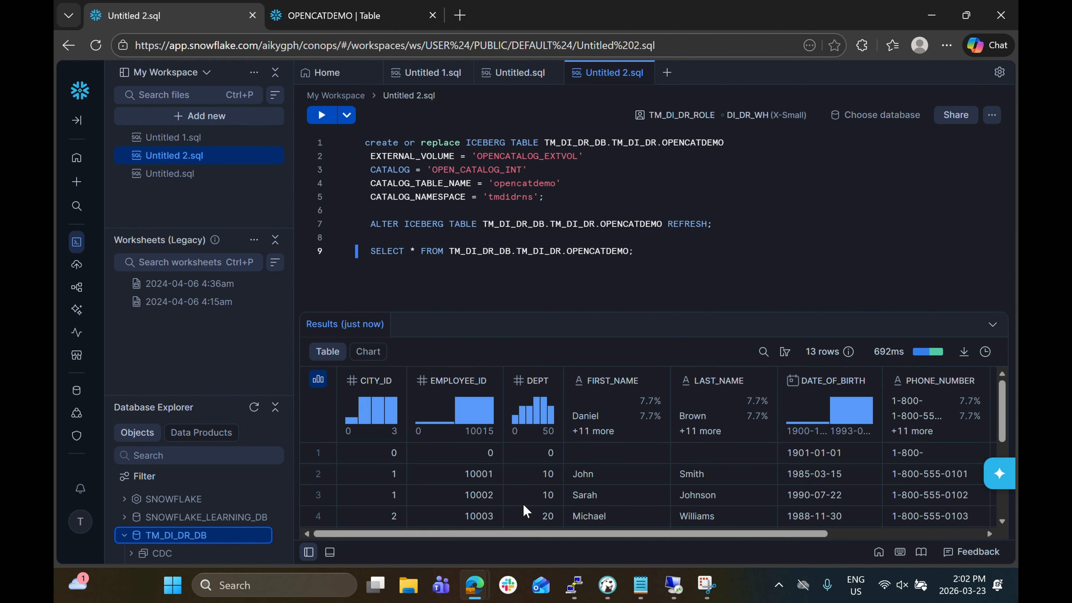
{"action": "left_click_drag", "start_coordinate": [567, 533], "coordinate": [789, 544]}
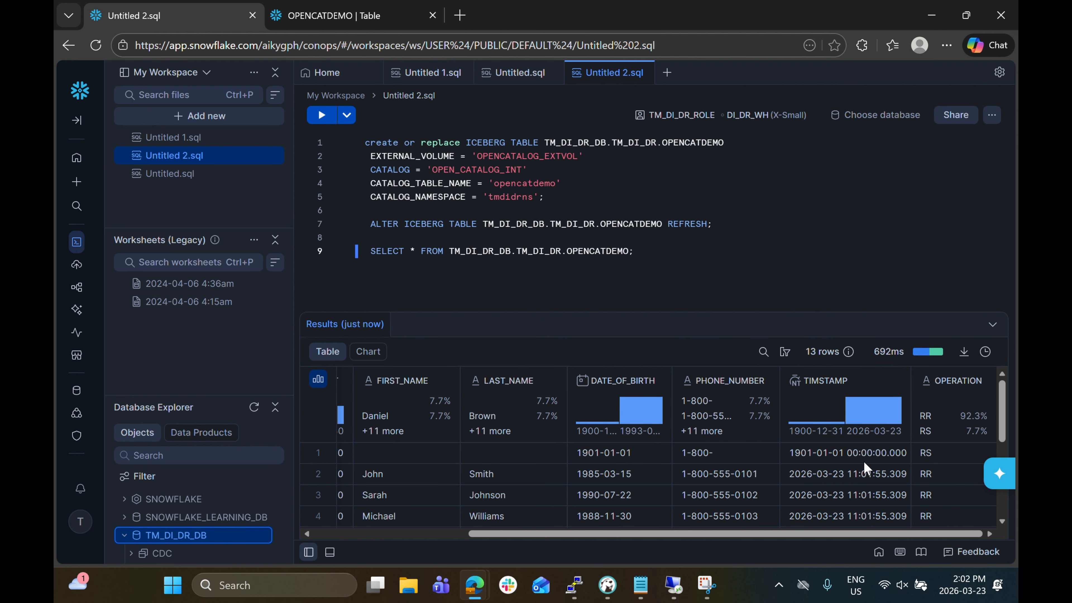
{"action": "scroll", "coordinate": [864, 461], "scroll_direction": "down", "scroll_amount": 2}
{"action": "scroll", "coordinate": [840, 463], "scroll_direction": "down", "scroll_amount": 3}
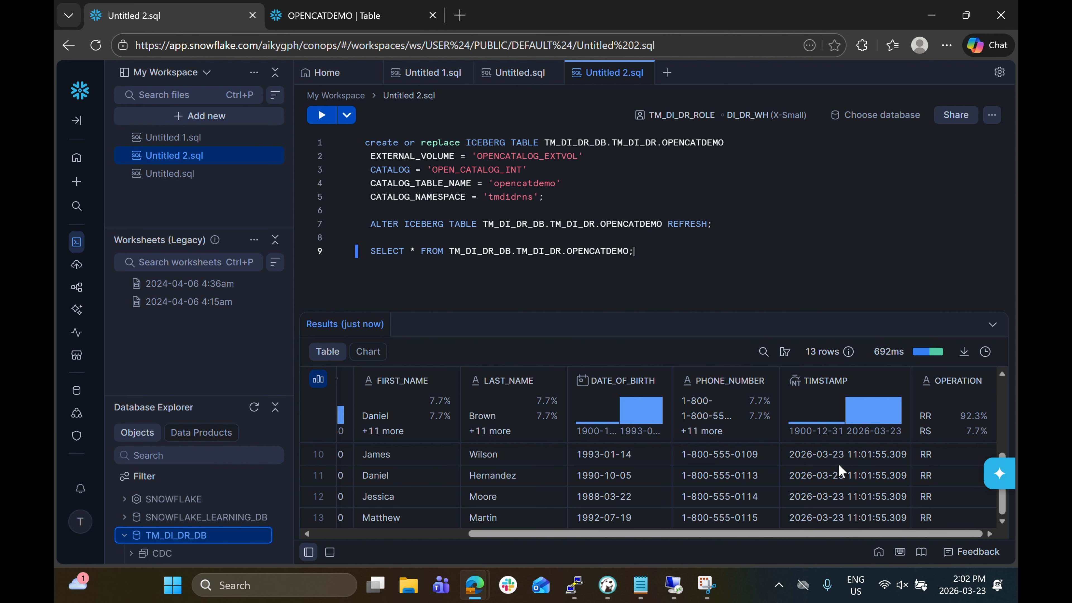
{"action": "scroll", "coordinate": [806, 518], "scroll_direction": "left", "scroll_amount": 5}
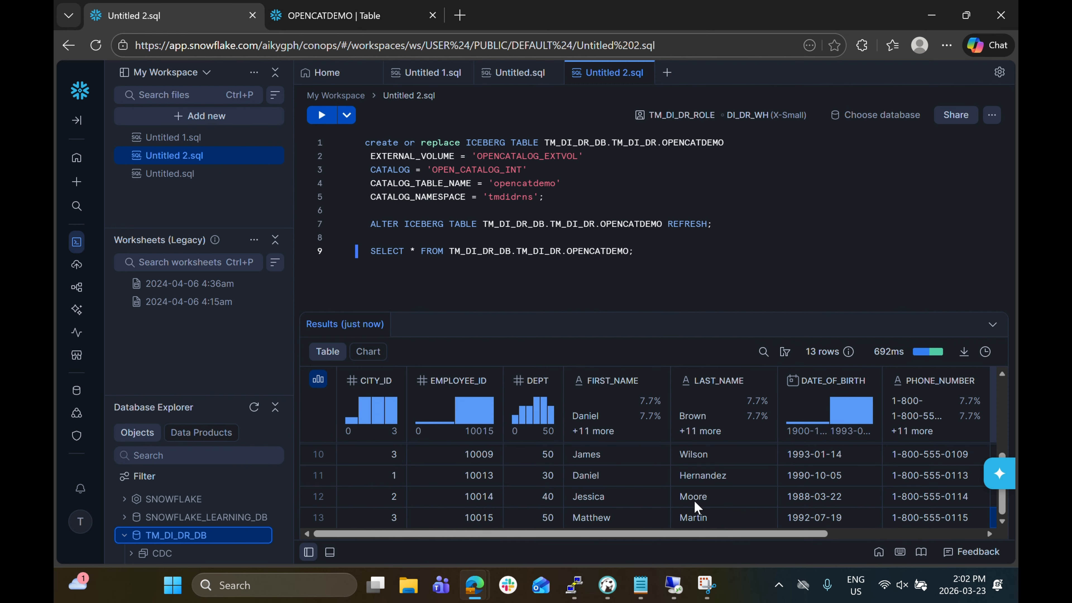
Step: Switch to DBeaver and run the INSERT statement under Mirror Steps to add an employee to the EMPLOYEES table
{"action": "left_click", "coordinate": [607, 584]}
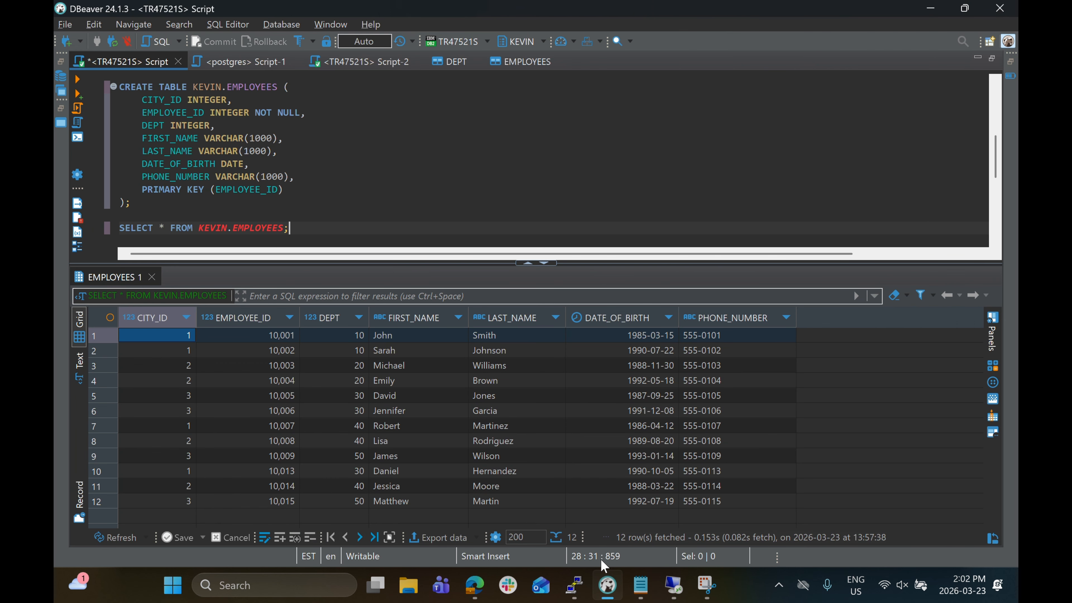
{"action": "scroll", "coordinate": [326, 218], "scroll_direction": "down", "scroll_amount": 6}
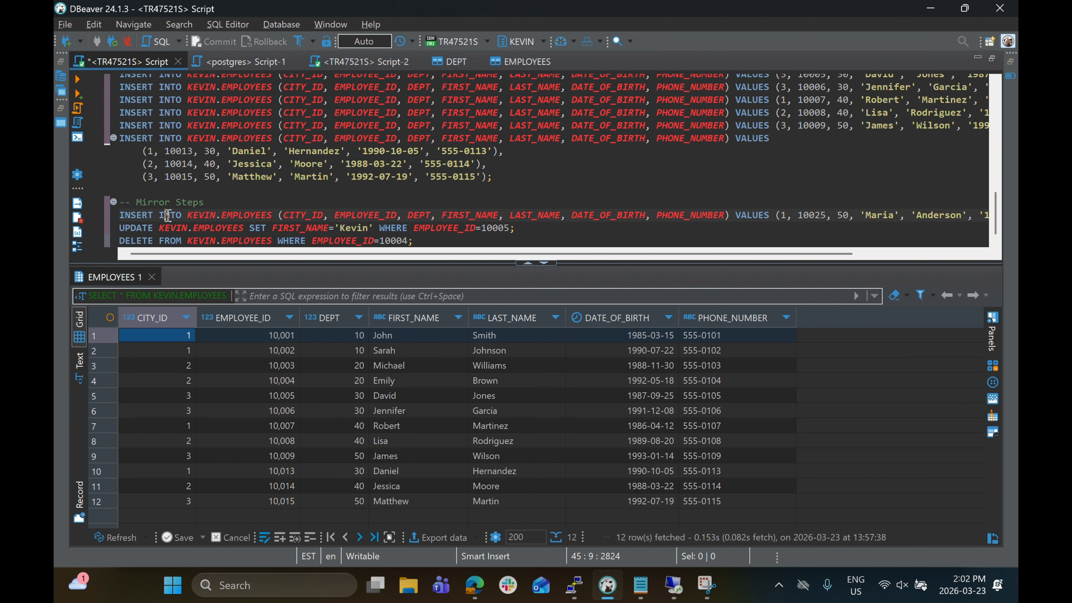
{"action": "left_click", "coordinate": [872, 215]}
{"action": "key", "text": "ctrl+Return"}
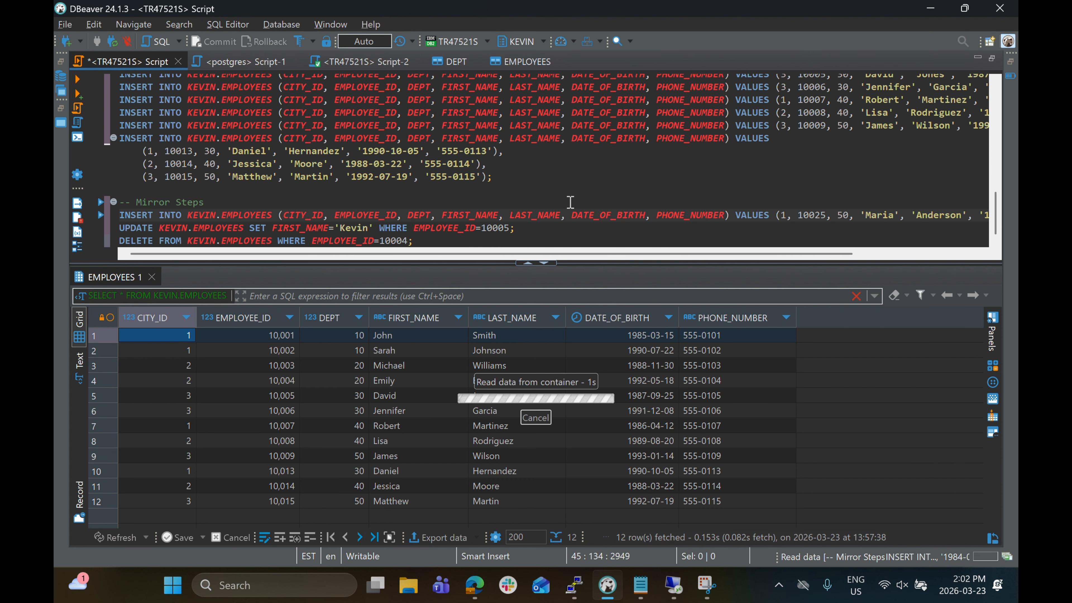
Step: Run the UPDATE statement under Mirror Steps to change an existing employee's FIRST_NAME in the EMPLOYEES table
{"action": "left_click", "coordinate": [516, 228]}
{"action": "left_click_drag", "start_coordinate": [519, 228], "coordinate": [120, 228]}
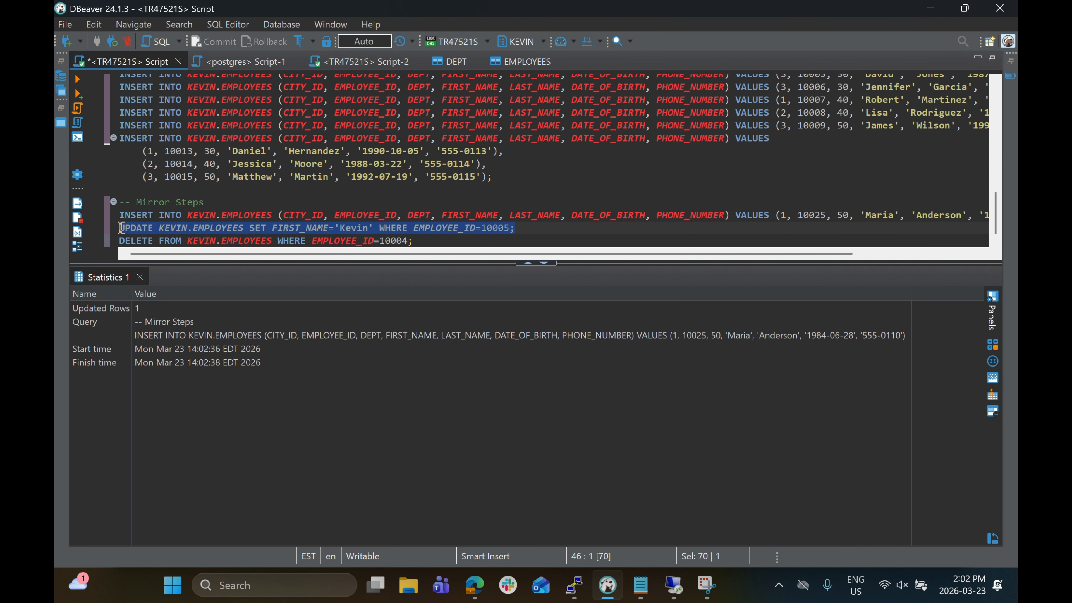
{"action": "left_click", "coordinate": [537, 226]}
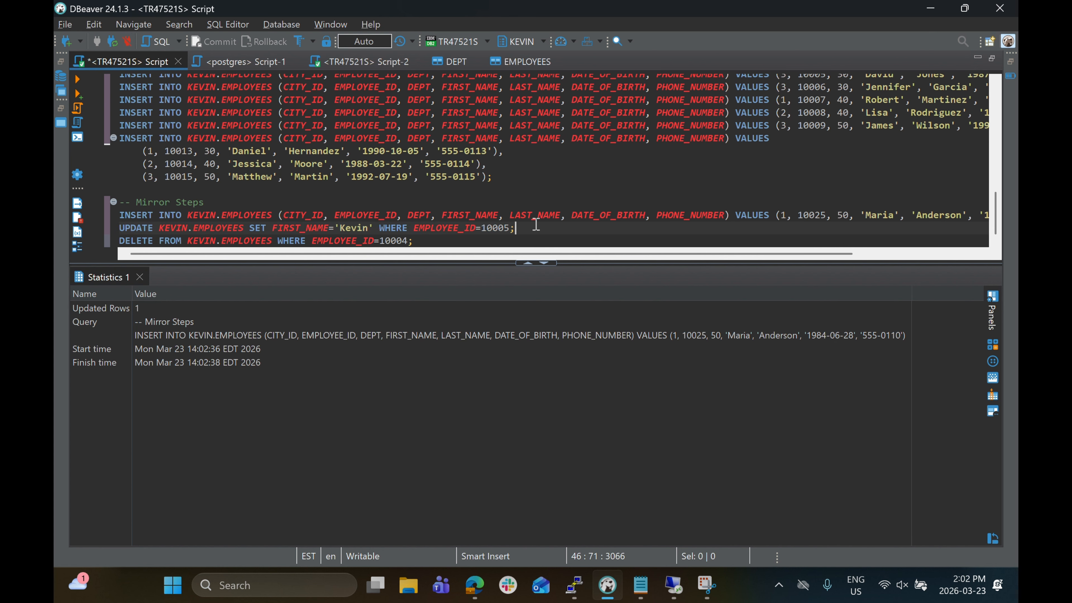
{"action": "key", "text": "ctrl+Return"}
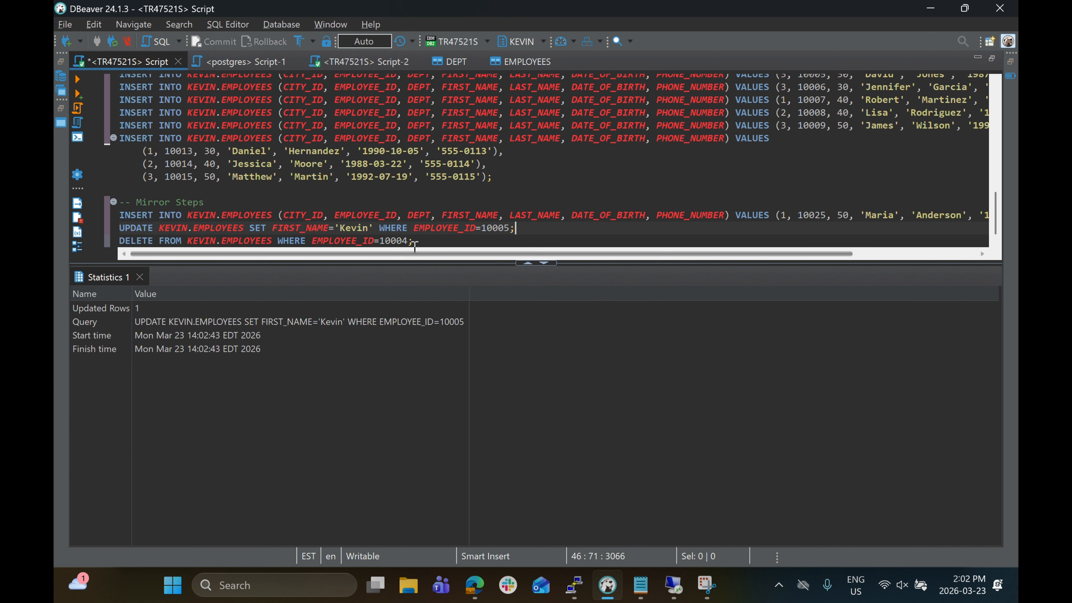
Step: Run the DELETE statement under Mirror Steps to remove one employee from the EMPLOYEES table
{"action": "left_click_drag", "start_coordinate": [414, 240], "coordinate": [134, 247]}
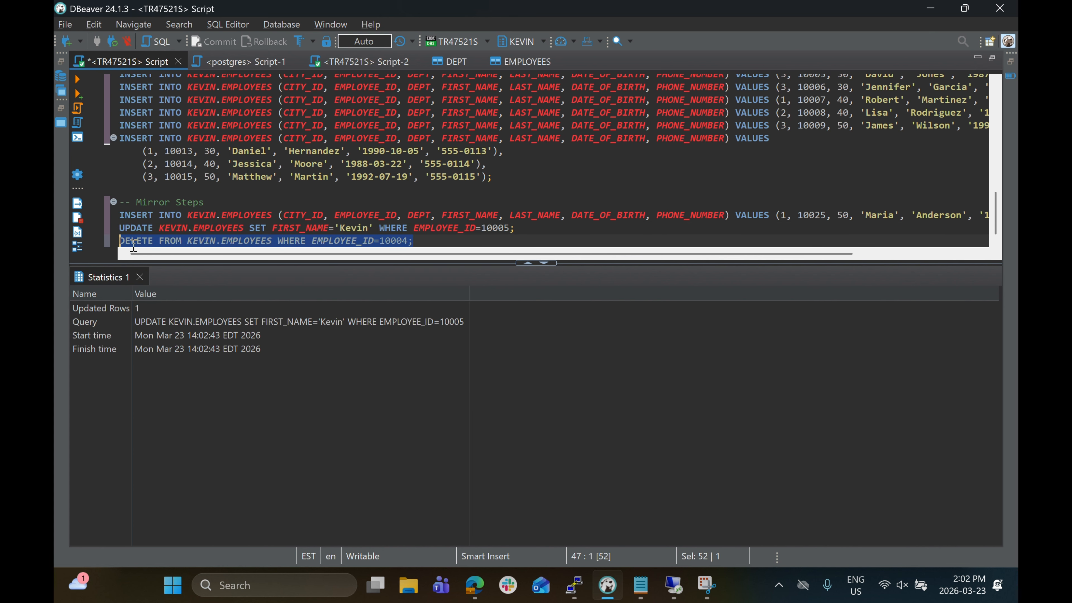
{"action": "left_click", "coordinate": [434, 242]}
{"action": "key", "text": "ctrl+Return"}
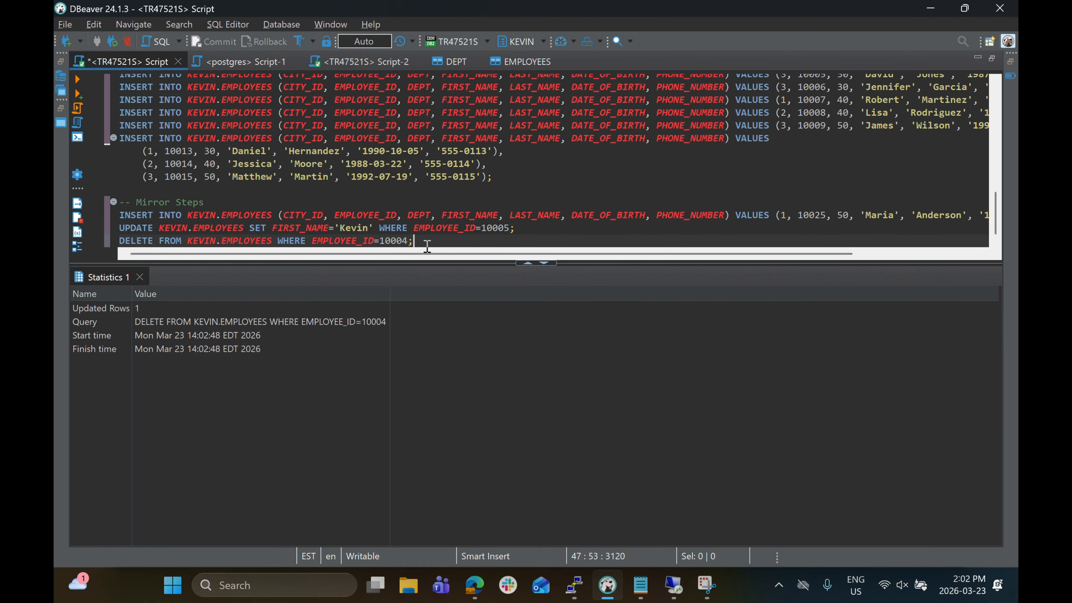
{"action": "scroll", "coordinate": [426, 228], "scroll_direction": "up", "scroll_amount": 4}
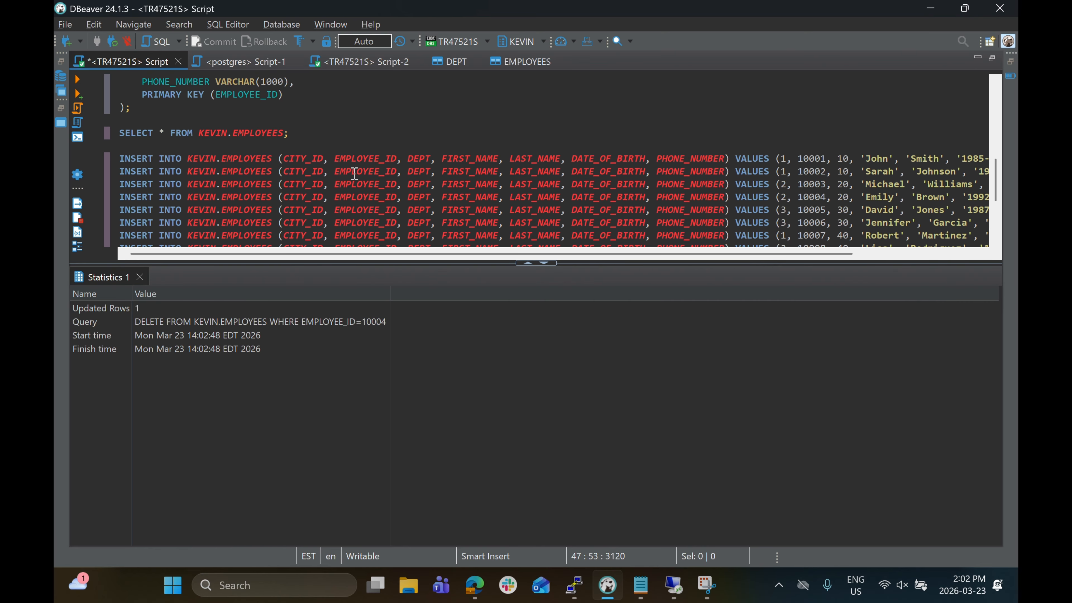
Step: Query all rows of KEVIN.EMPLOYEES with the existing SELECT statement to check the source table's contents
{"action": "left_click", "coordinate": [313, 134]}
{"action": "key", "text": "ctrl+Return"}
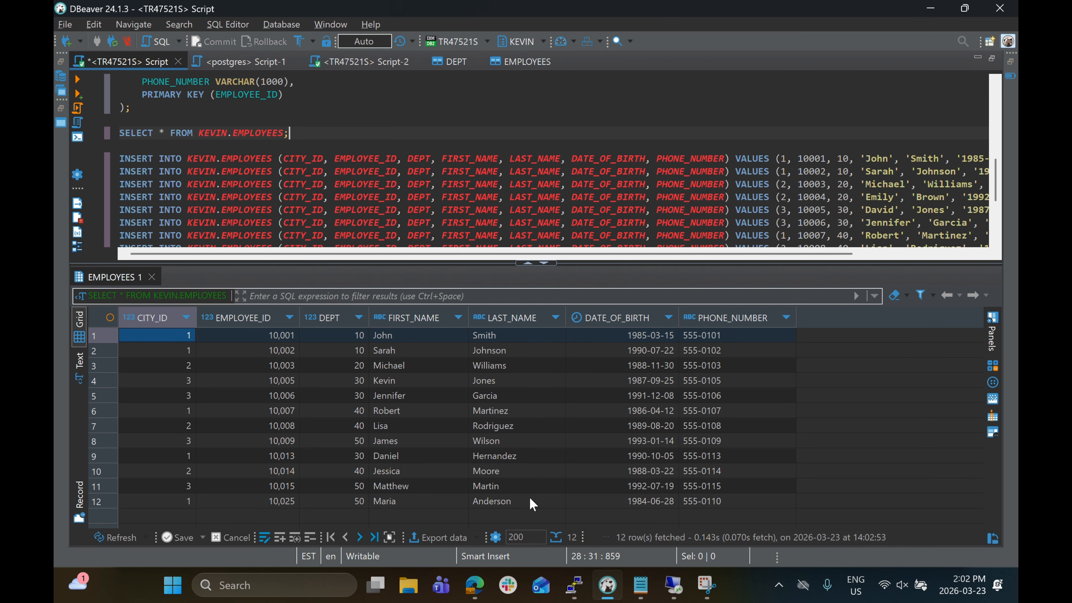
Step: Switch to the Snowflake worksheet in Edge and run the ALTER ICEBERG TABLE REFRESH statement for OPENCATDEMO
{"action": "mouse_move", "coordinate": [474, 587]}
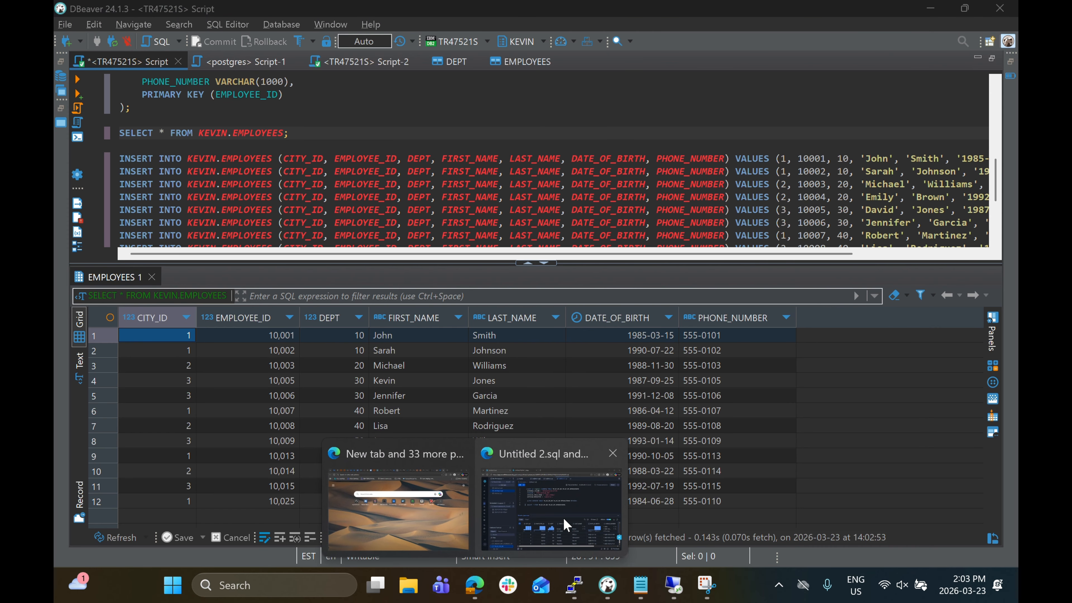
{"action": "left_click", "coordinate": [576, 521]}
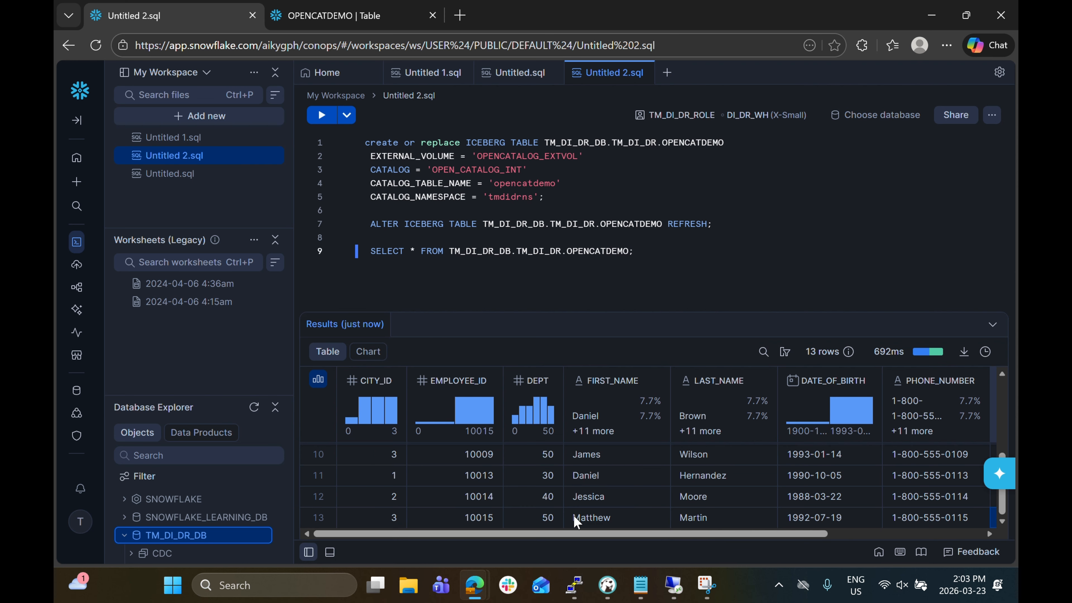
{"action": "left_click", "coordinate": [719, 228]}
{"action": "key", "text": "ctrl+Return"}
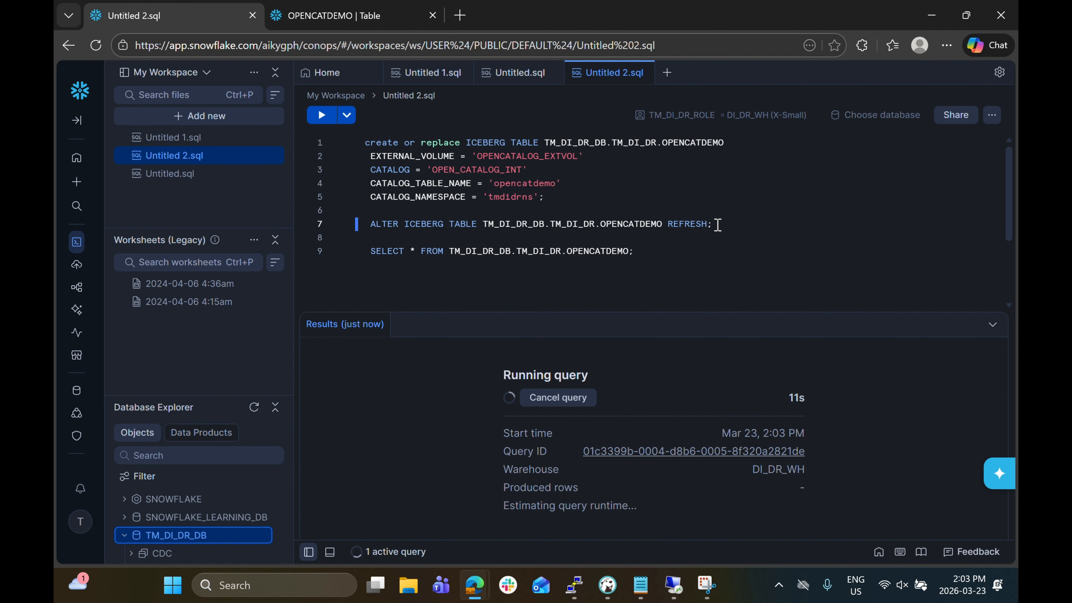
Step: Query all rows of OPENCATDEMO and examine the audit records for the inserted, updated and deleted employees, including the TIMSTAMP and OPERATION columns
{"action": "left_click", "coordinate": [652, 250]}
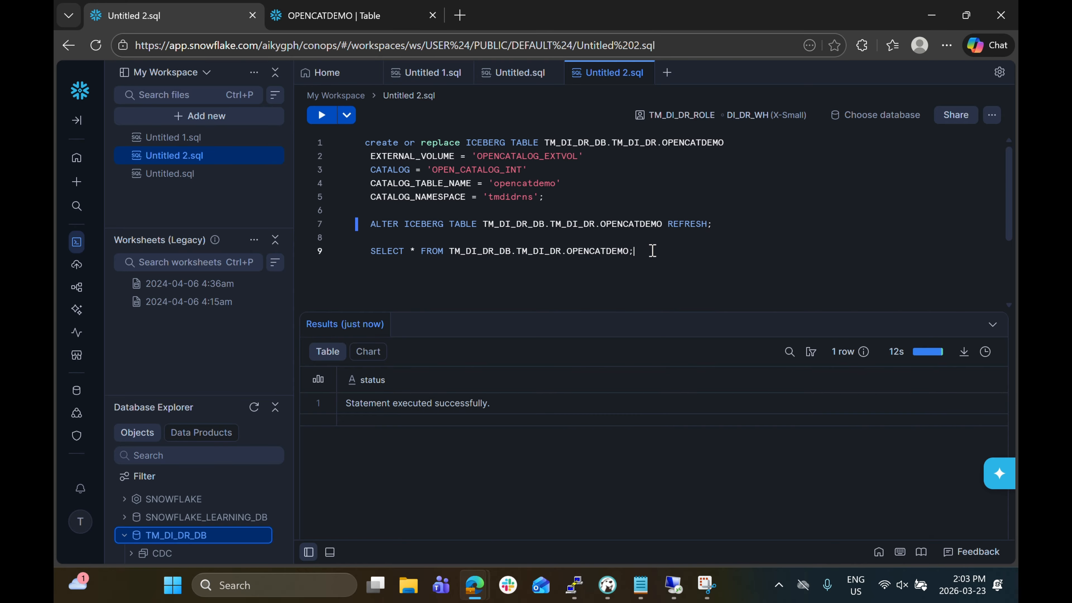
{"action": "key", "text": "ctrl+Return"}
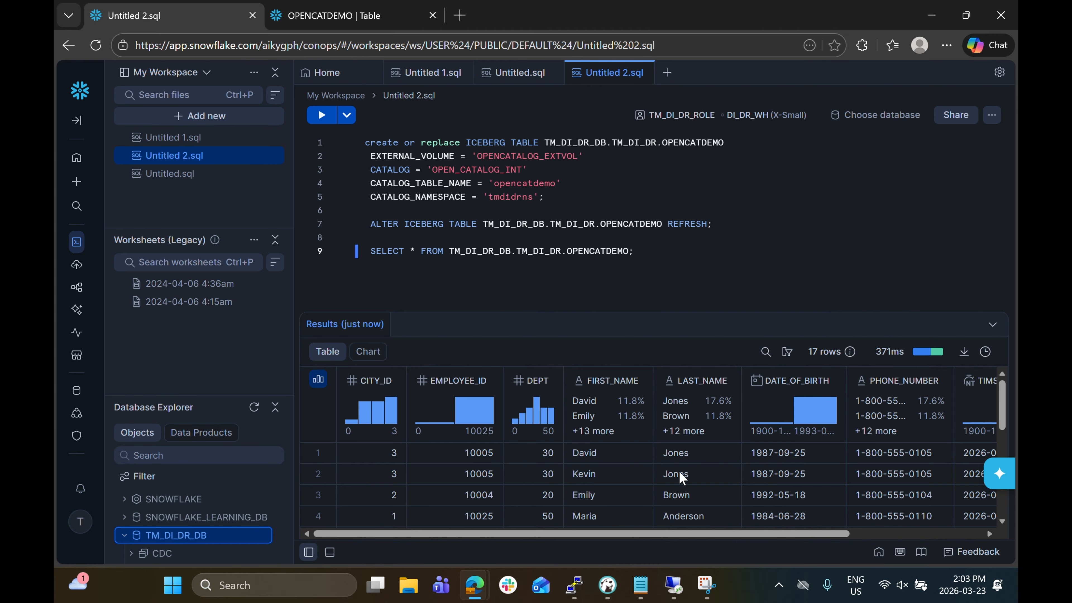
{"action": "left_click_drag", "start_coordinate": [650, 535], "coordinate": [890, 534]}
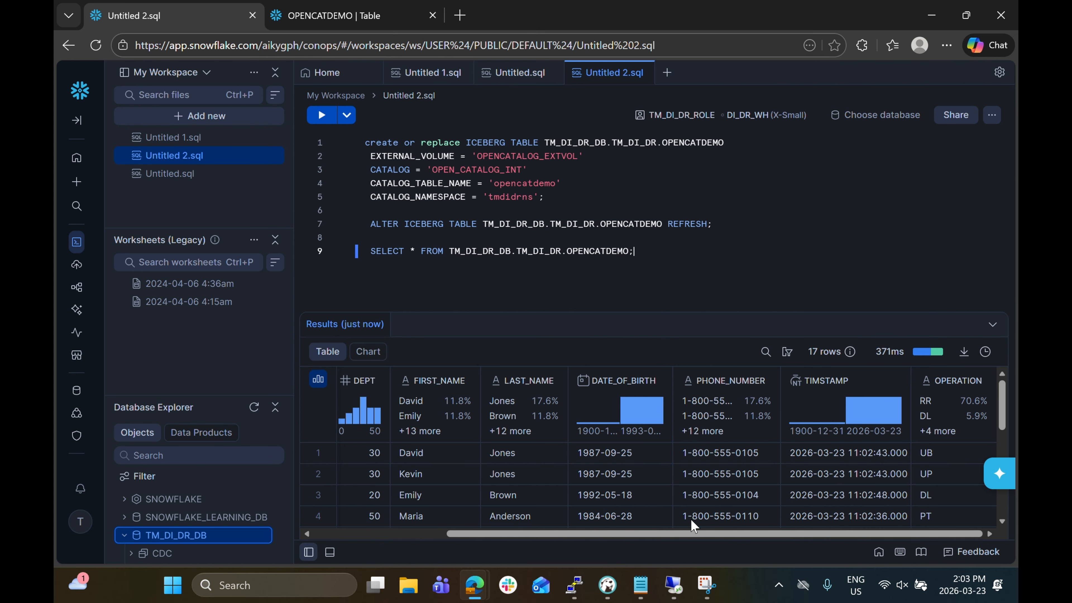
{"action": "left_click_drag", "start_coordinate": [691, 533], "coordinate": [559, 534]}
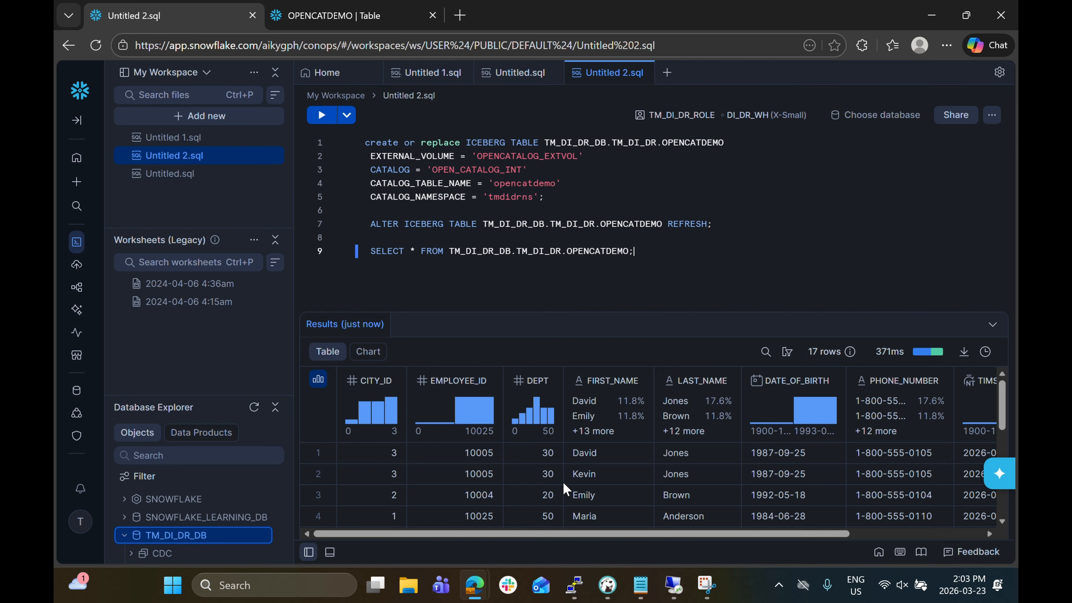
{"action": "scroll", "coordinate": [563, 483], "scroll_direction": "down", "scroll_amount": 3}
{"action": "scroll", "coordinate": [605, 486], "scroll_direction": "down", "scroll_amount": 3}
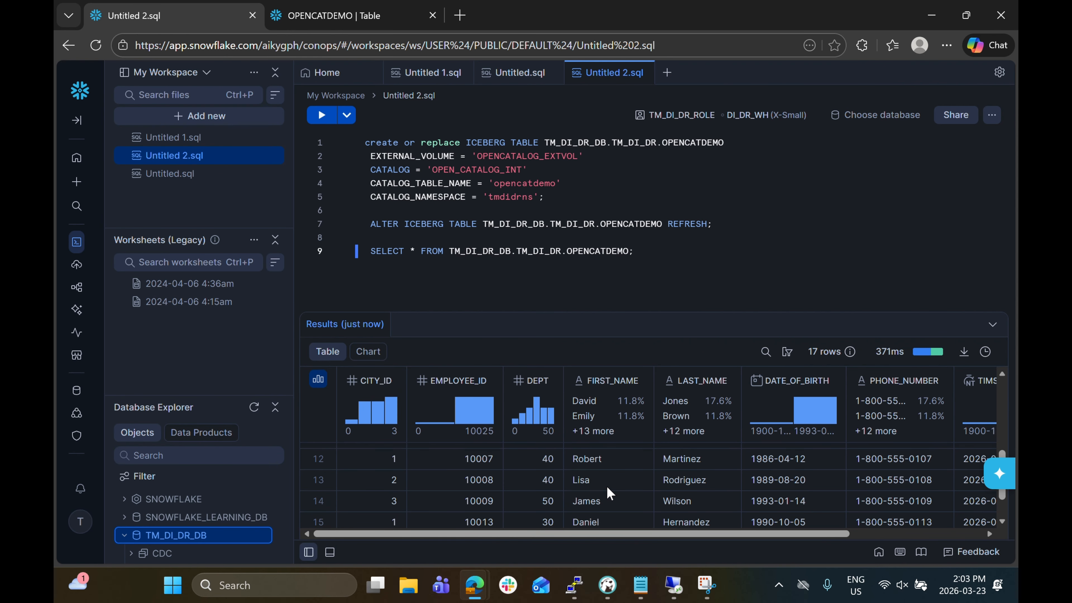
{"action": "scroll", "coordinate": [607, 486], "scroll_direction": "up", "scroll_amount": 8}
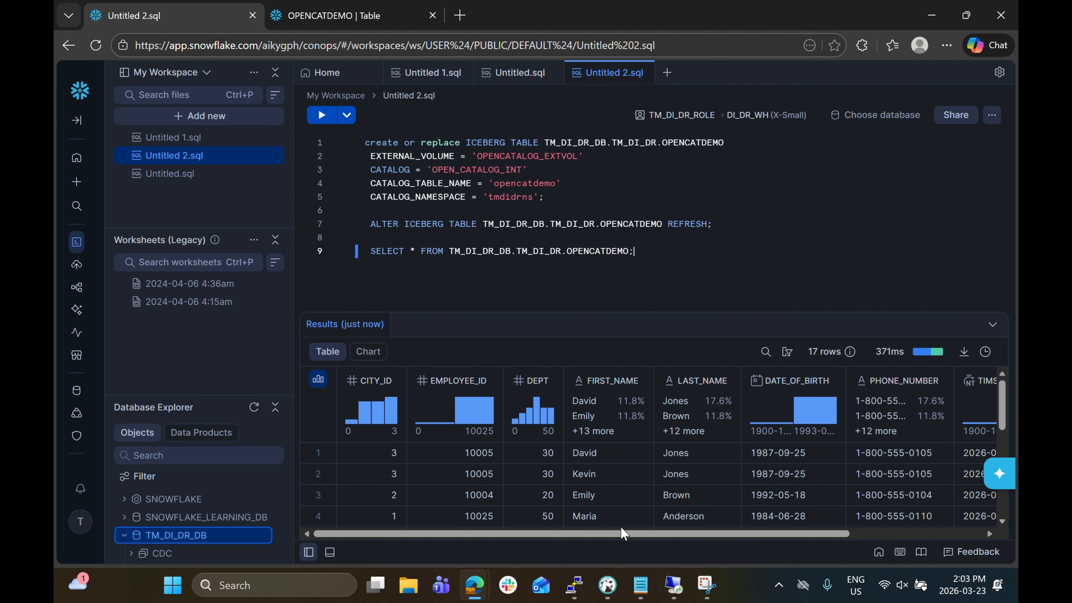
{"action": "left_click_drag", "start_coordinate": [614, 532], "coordinate": [768, 533]}
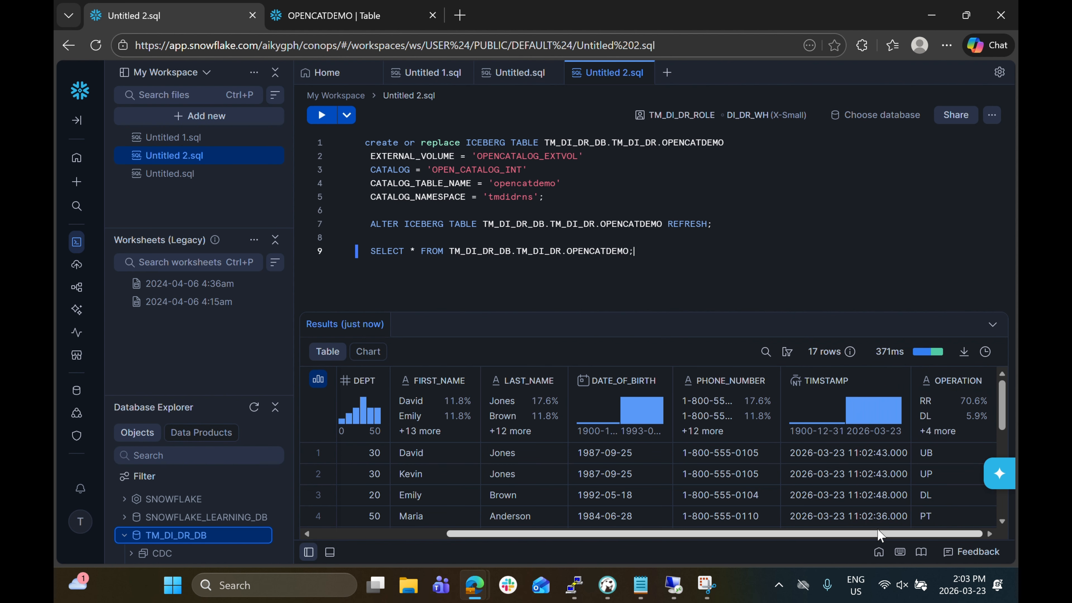
{"action": "left_click_drag", "start_coordinate": [945, 474], "coordinate": [853, 513]}
{"action": "left_click", "coordinate": [848, 513]}
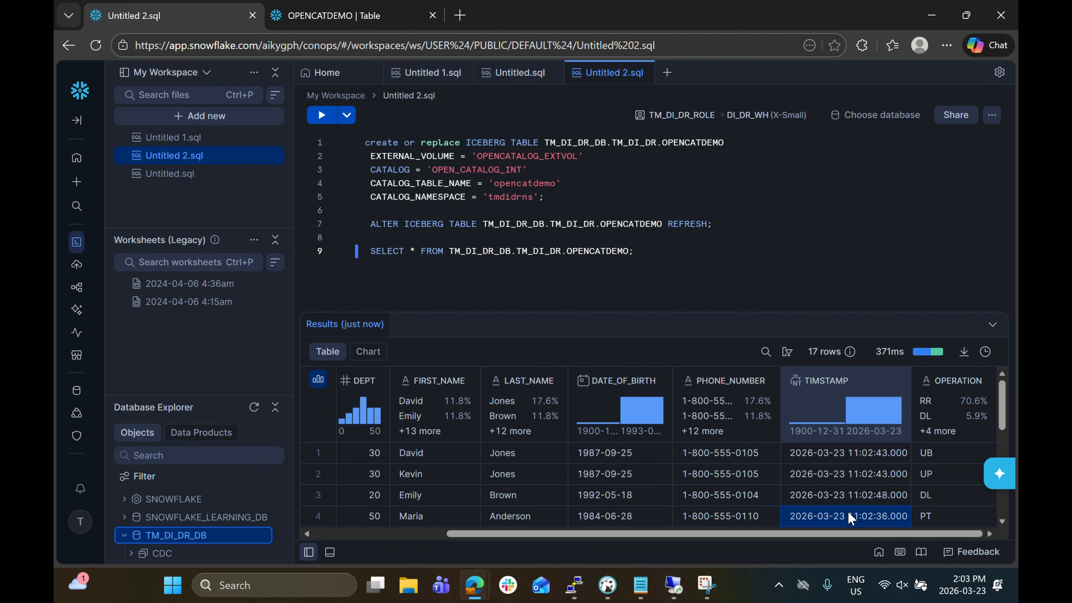
{"action": "scroll", "coordinate": [837, 479], "scroll_direction": "down", "scroll_amount": 2}
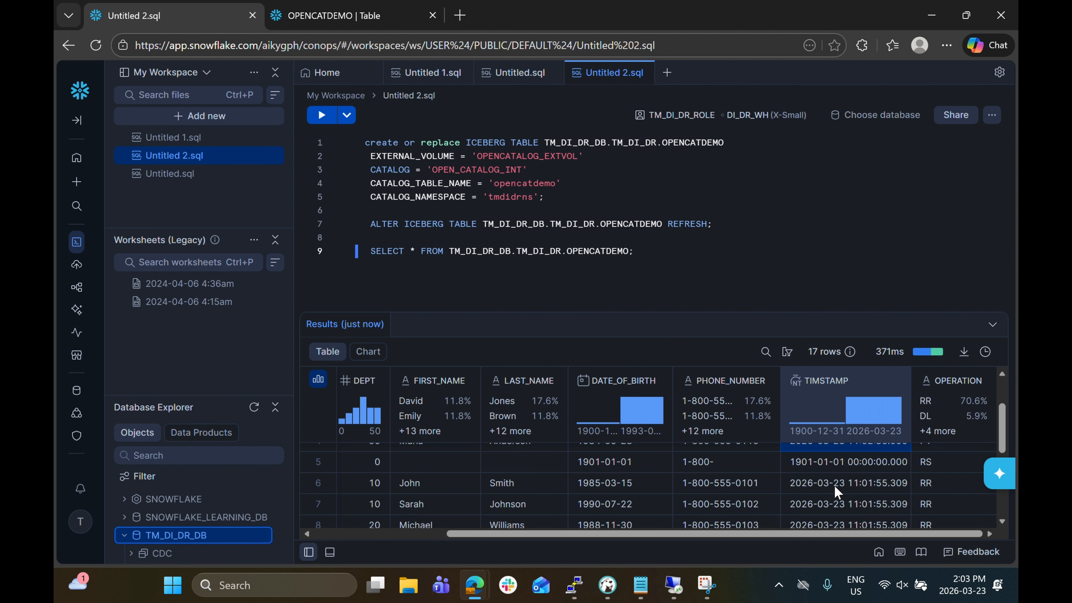